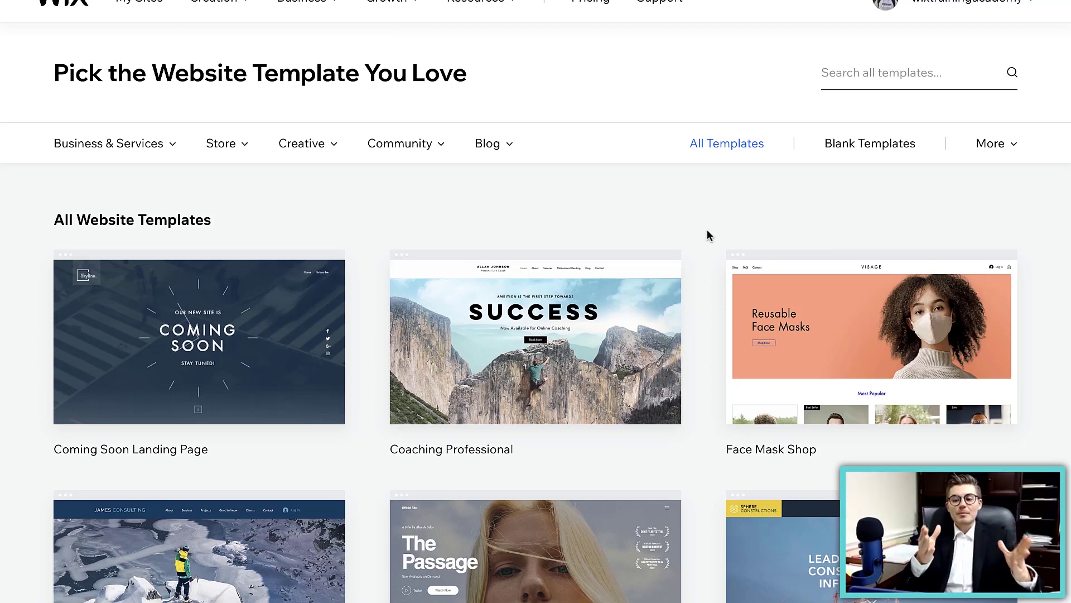
# Step: Start a new website from the blank Start from Scratch template
pyautogui.click(893, 138)
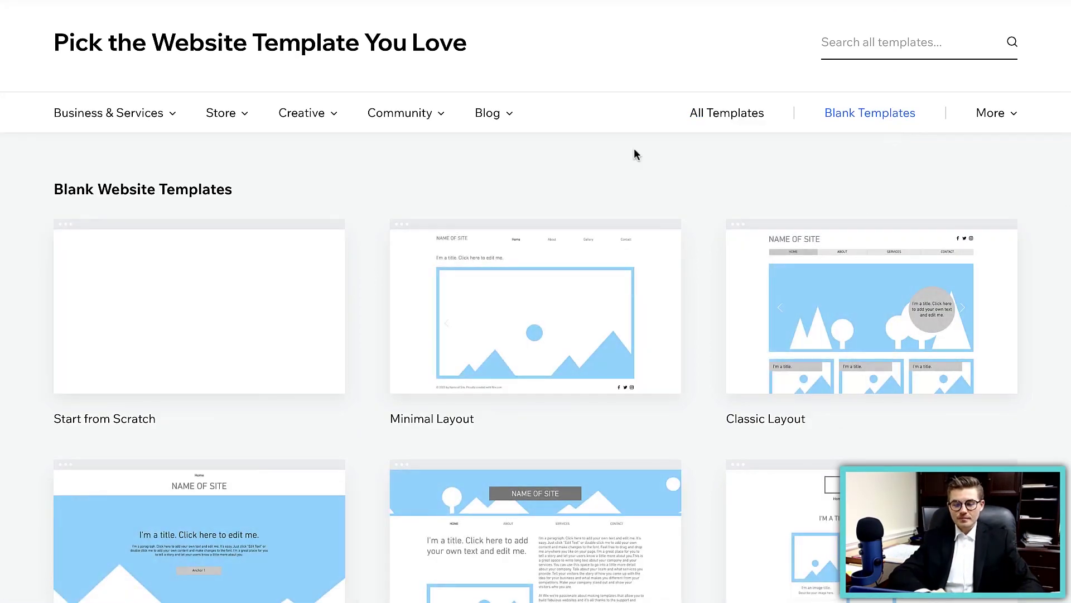
pyautogui.click(196, 285)
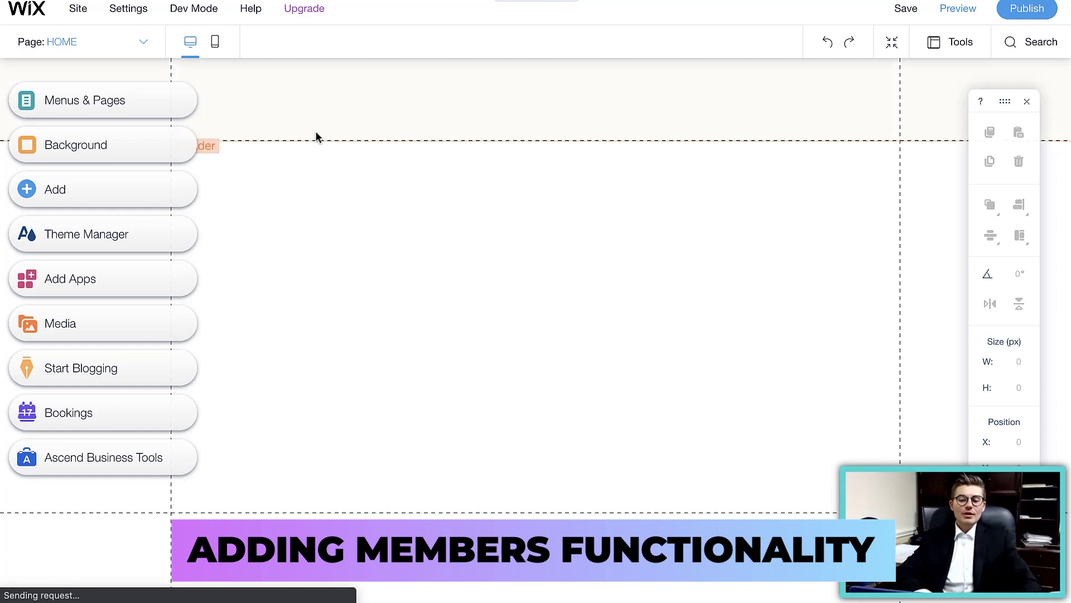
# Step: Add a Member's Area to the site
pyautogui.click(66, 201)
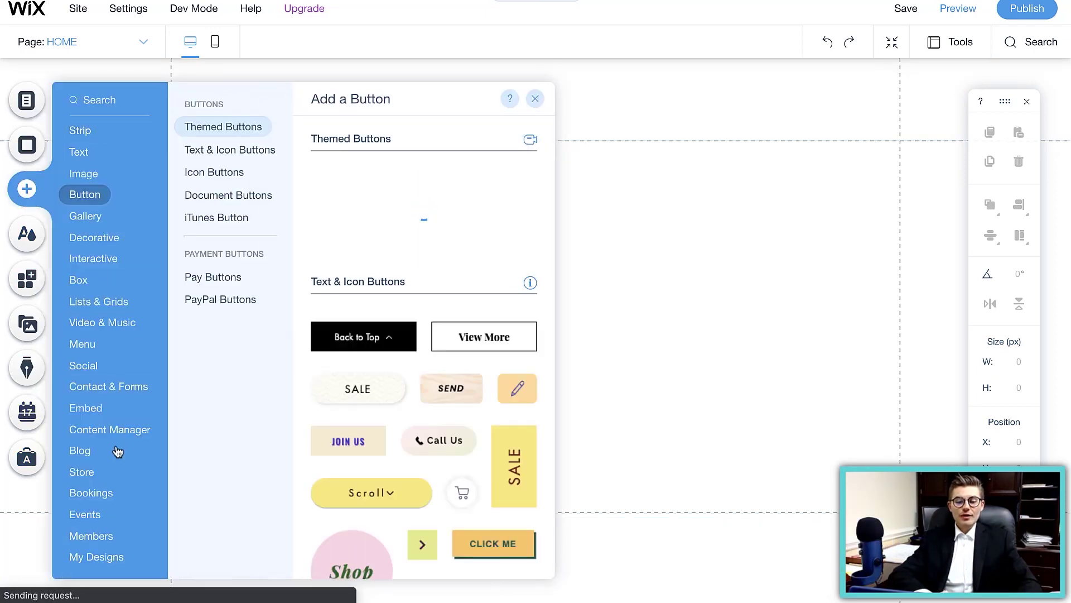
pyautogui.click(91, 536)
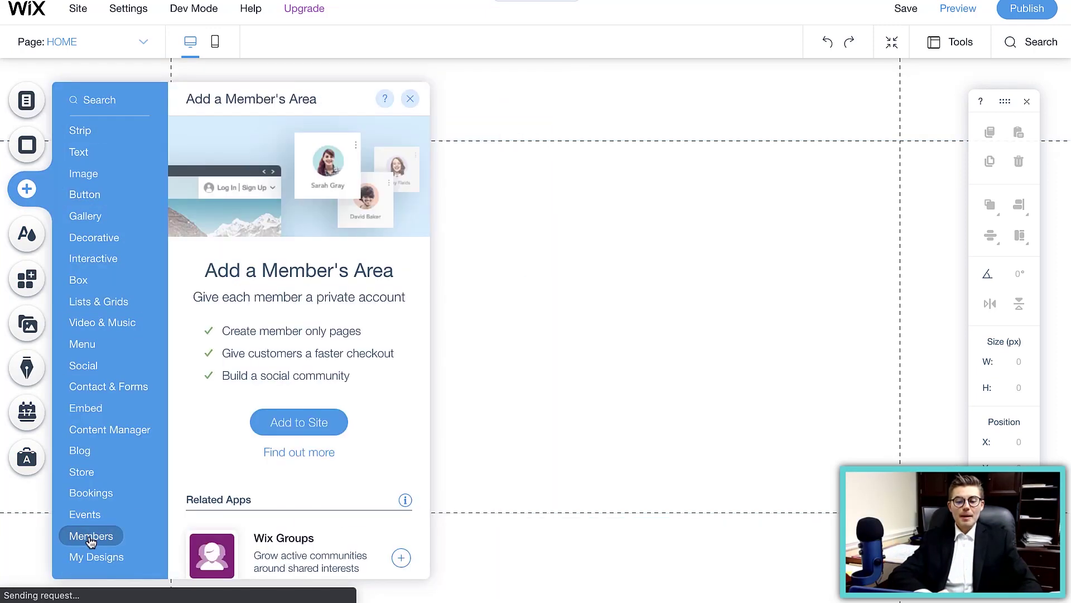
pyautogui.click(327, 426)
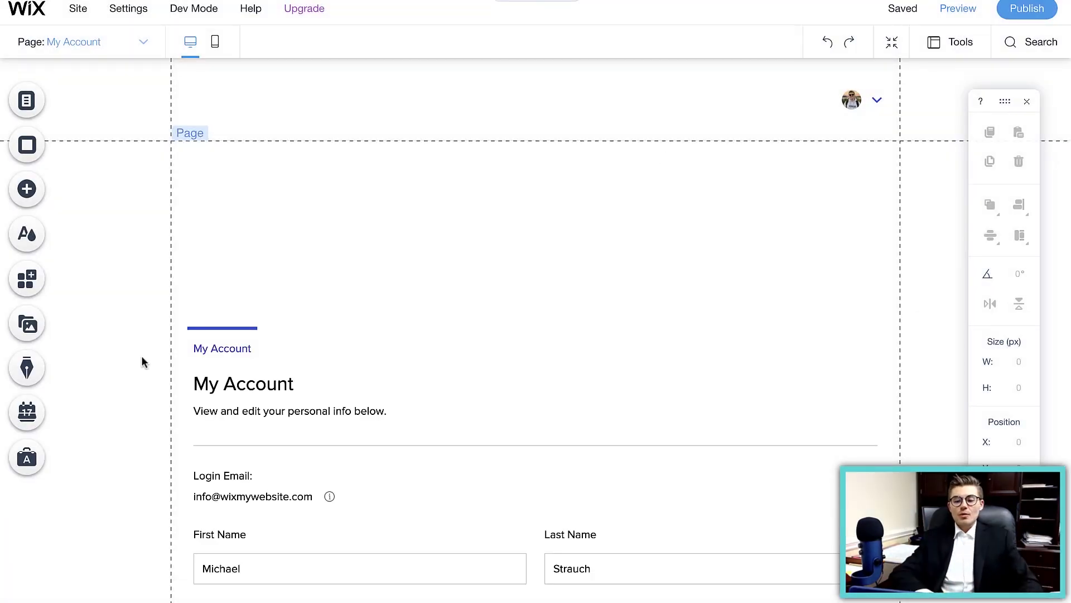
# Step: Set the header's login bar to show the profile pic and member's name
pyautogui.scroll(-1, 141, 361)
pyautogui.scroll(-3, 142, 361)
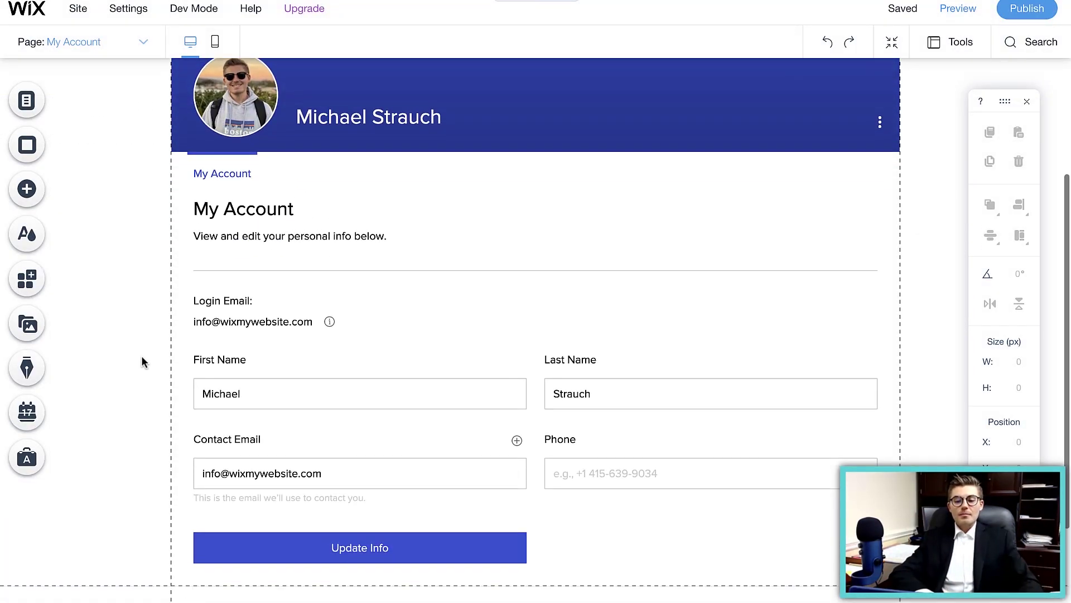
pyautogui.scroll(1, 142, 361)
pyautogui.scroll(3, 142, 360)
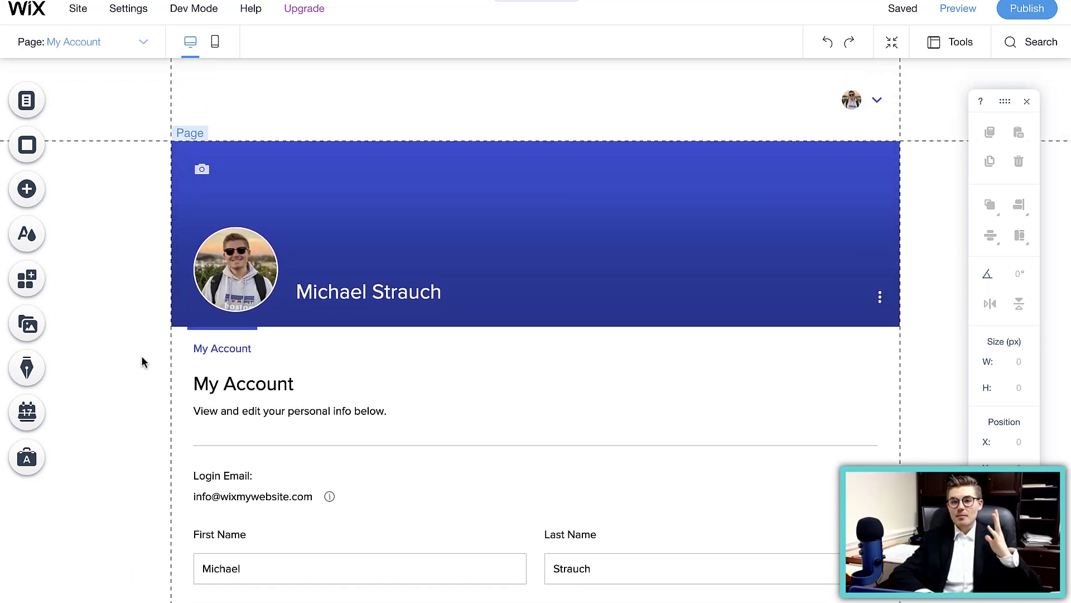
pyautogui.click(860, 88)
pyautogui.click(854, 101)
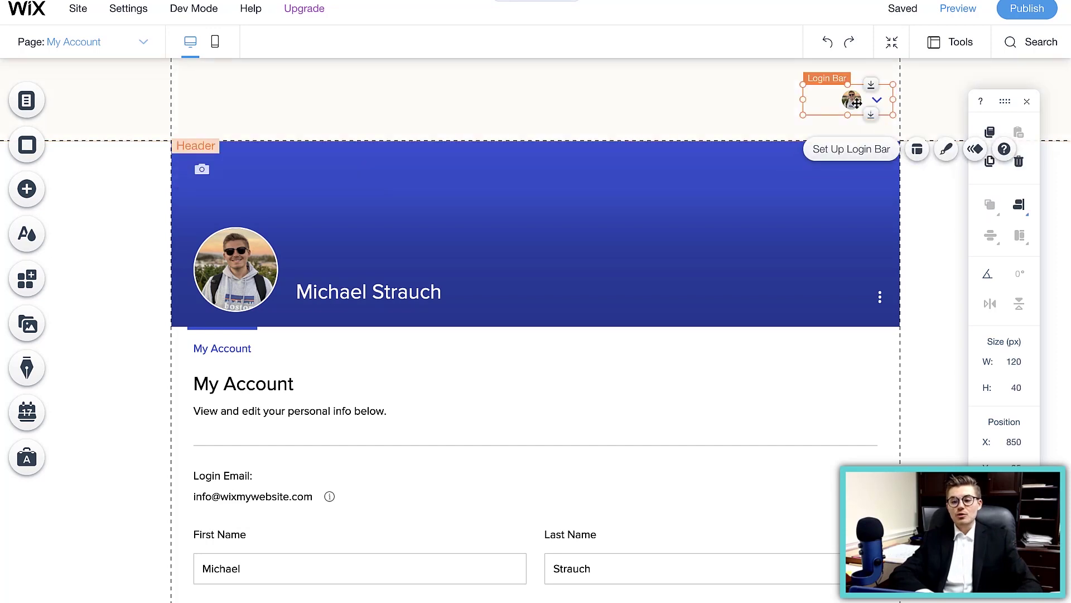
pyautogui.click(852, 155)
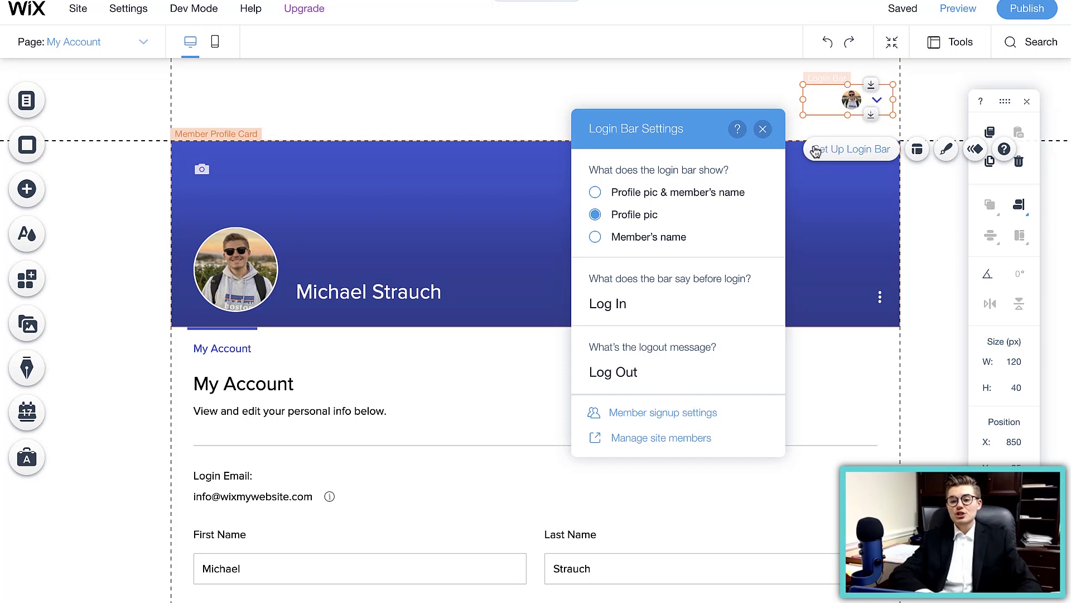
pyautogui.click(673, 193)
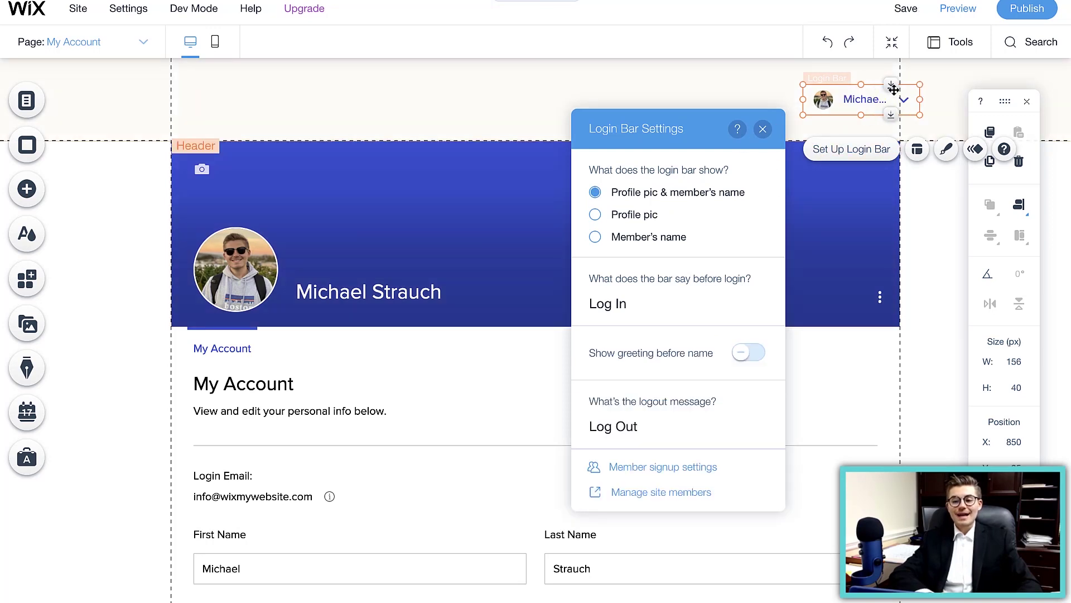
pyautogui.click(645, 213)
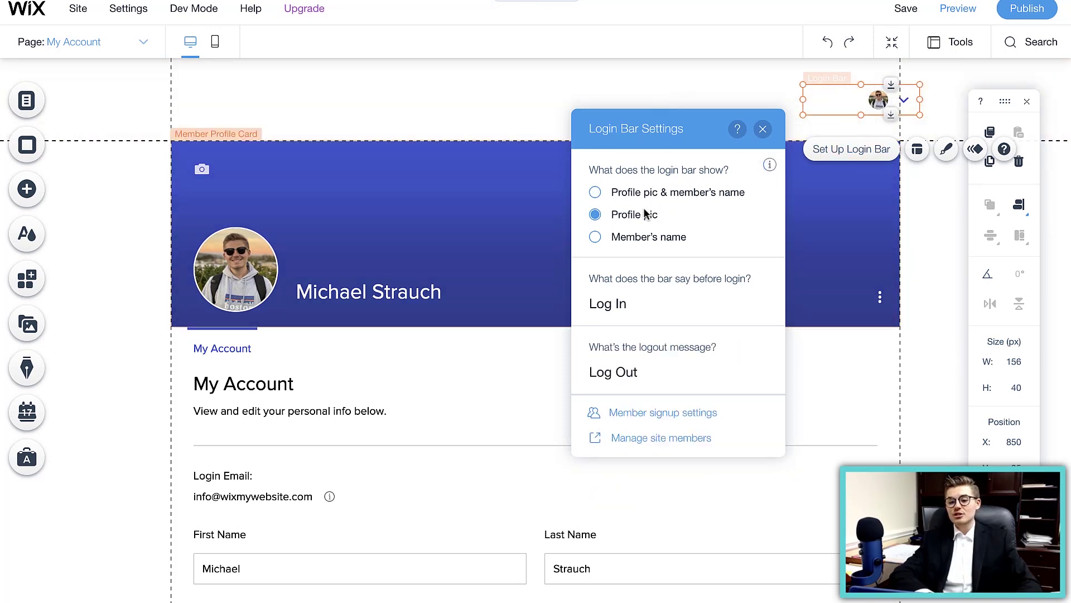
pyautogui.click(629, 238)
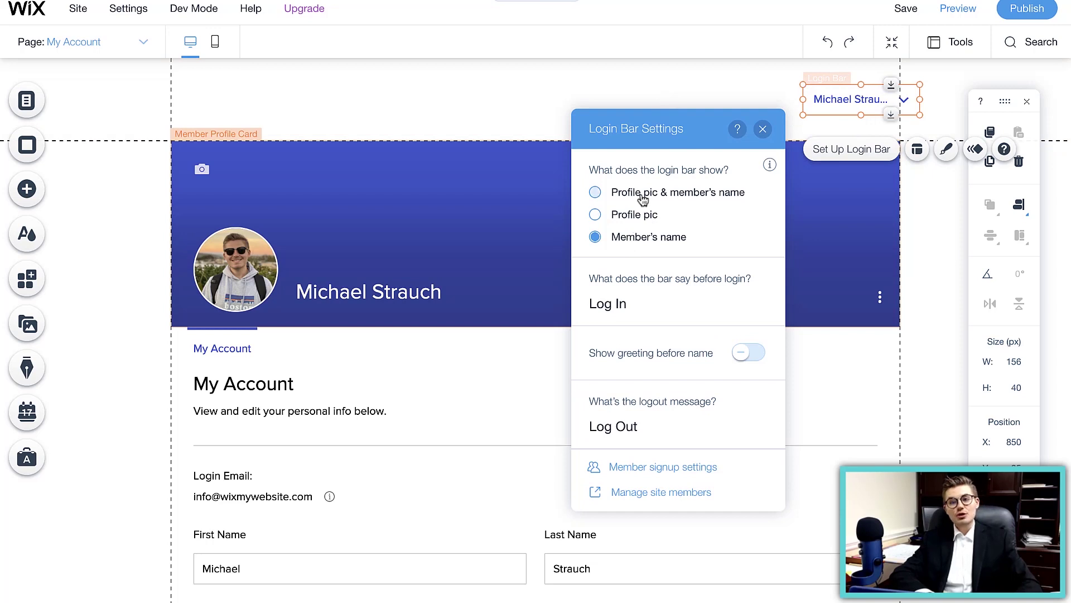
pyautogui.click(625, 218)
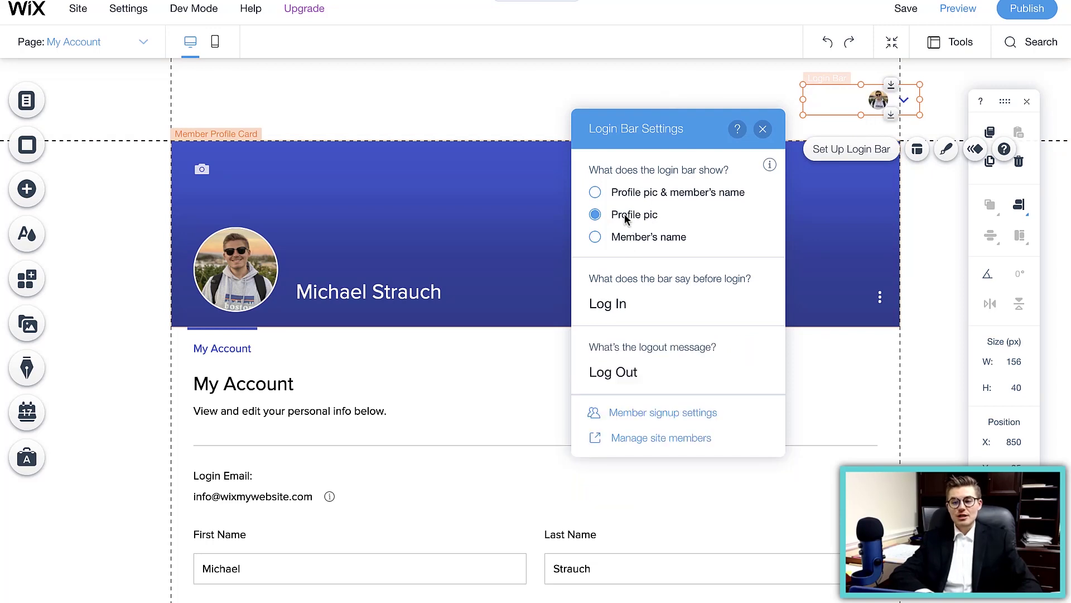
pyautogui.click(648, 194)
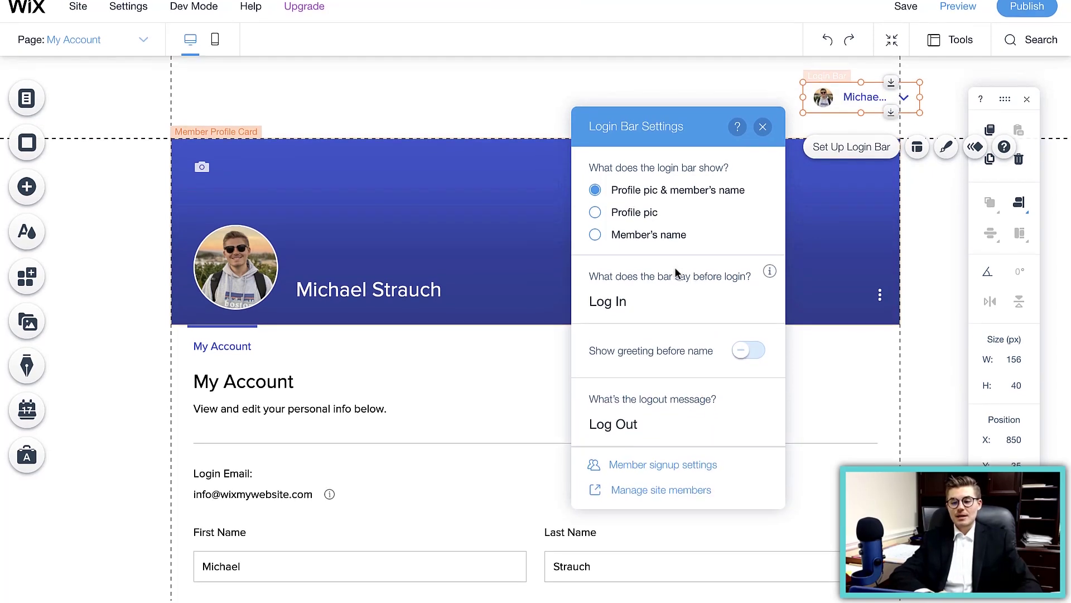
# Step: Try out the greeting before the member's name in the login bar and switch it off again
pyautogui.click(652, 305)
pyautogui.click(652, 333)
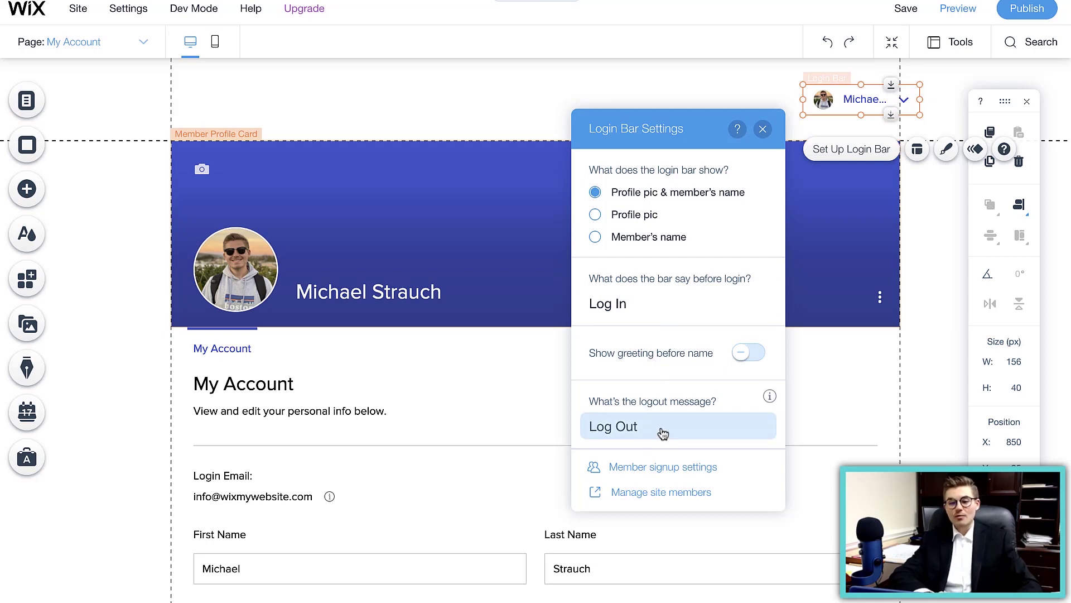
pyautogui.click(749, 357)
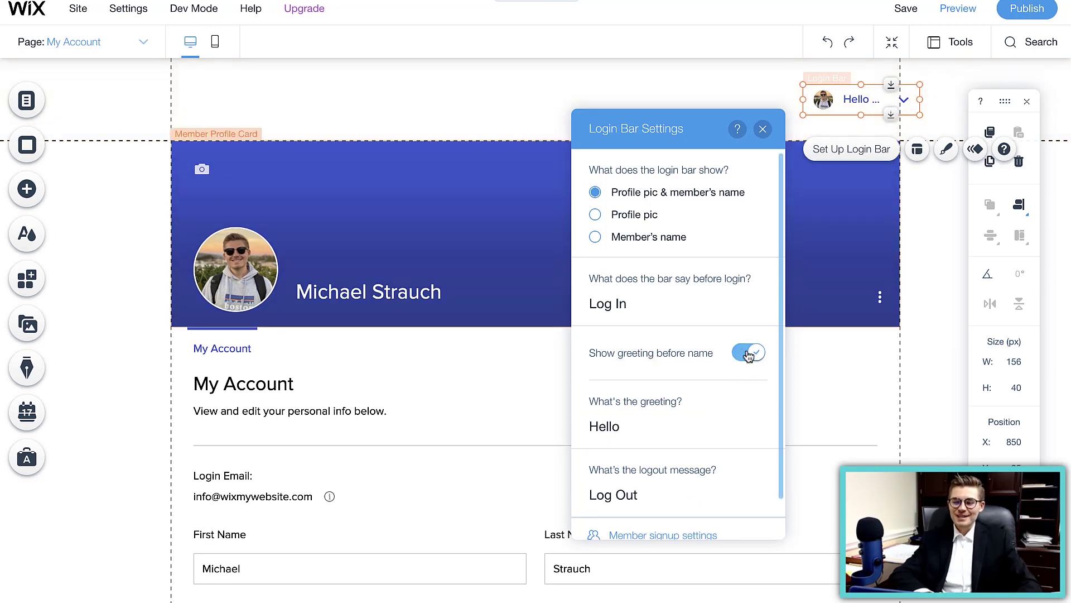
pyautogui.click(748, 353)
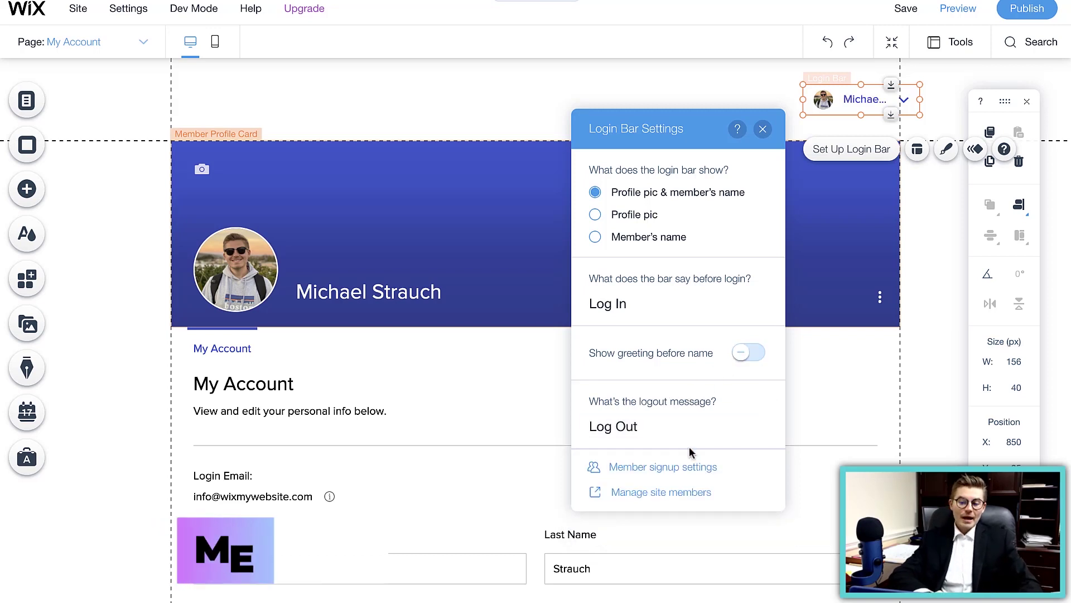
# Step: Review the general, social login and policy options for member signup, and close the login bar settings
pyautogui.click(674, 469)
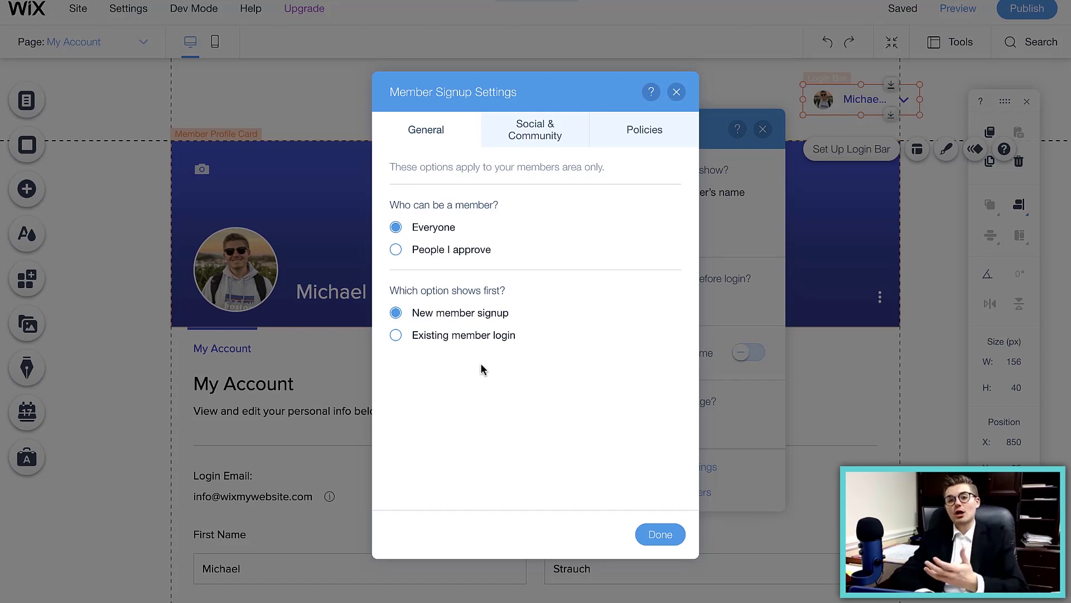
pyautogui.click(550, 137)
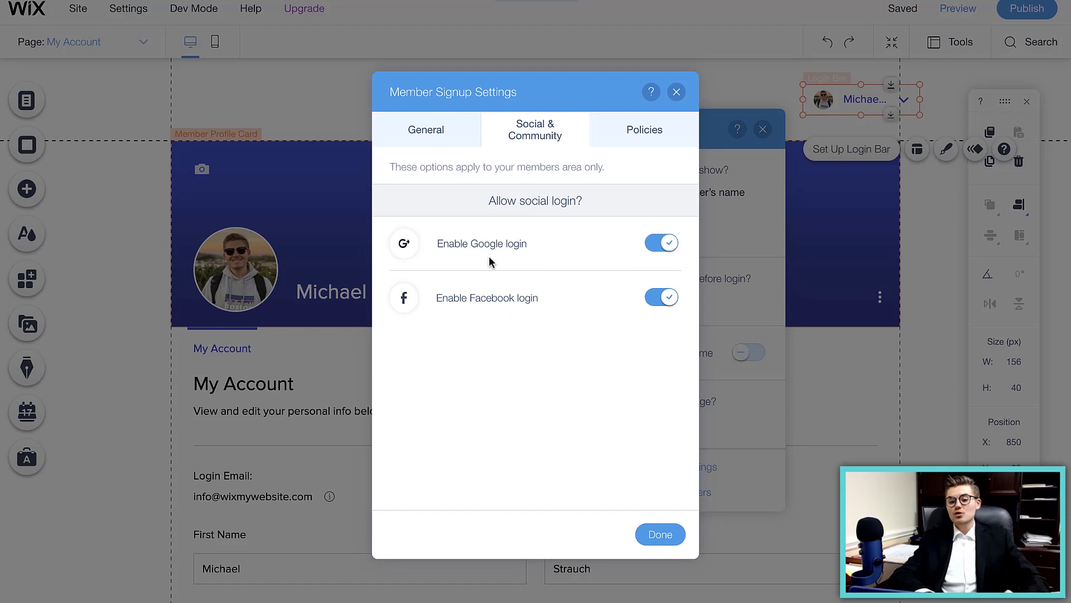
pyautogui.click(636, 143)
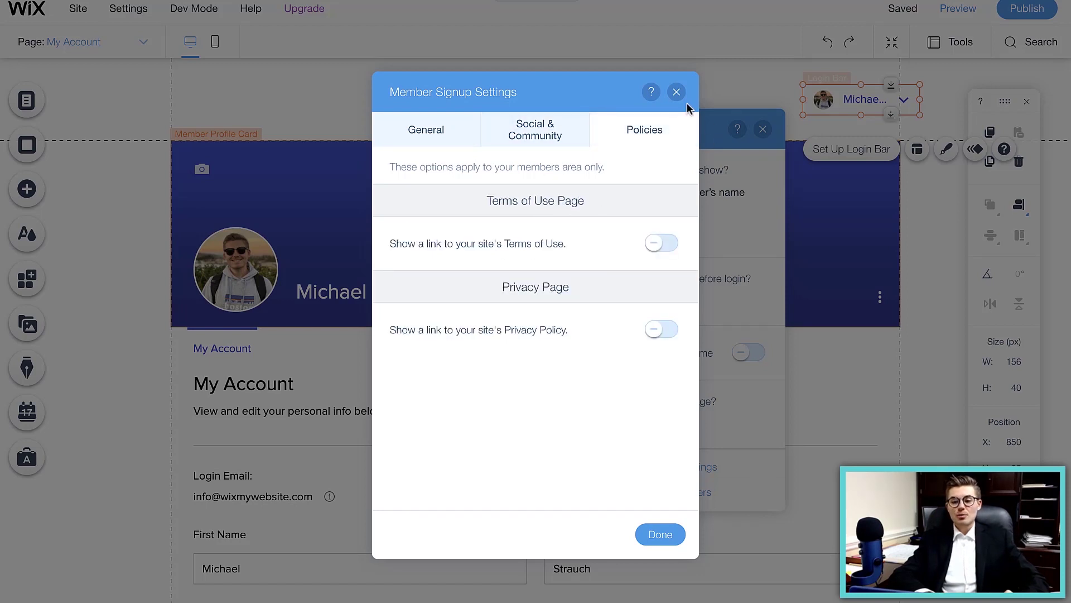
pyautogui.click(668, 540)
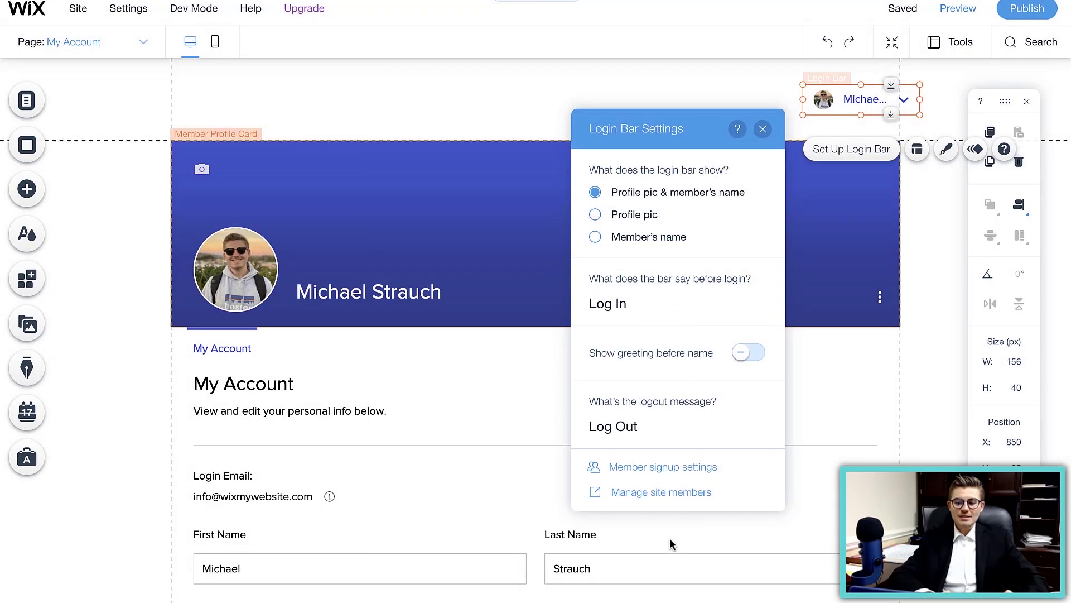
pyautogui.click(762, 129)
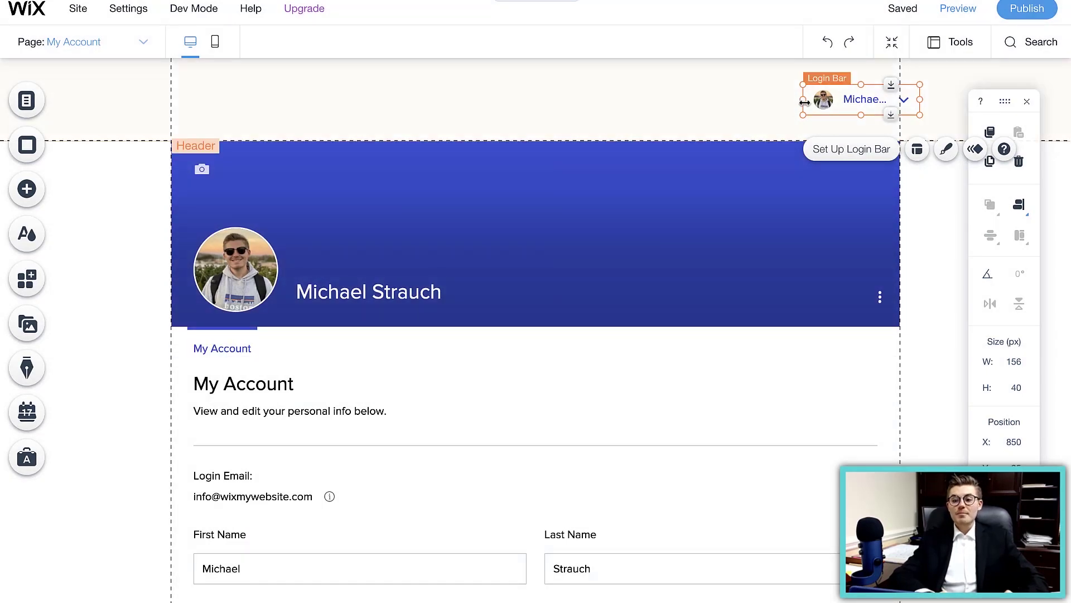
# Step: Review the custom page options for members and add the Profile page to the member pages
pyautogui.scroll(-3, 362, 312)
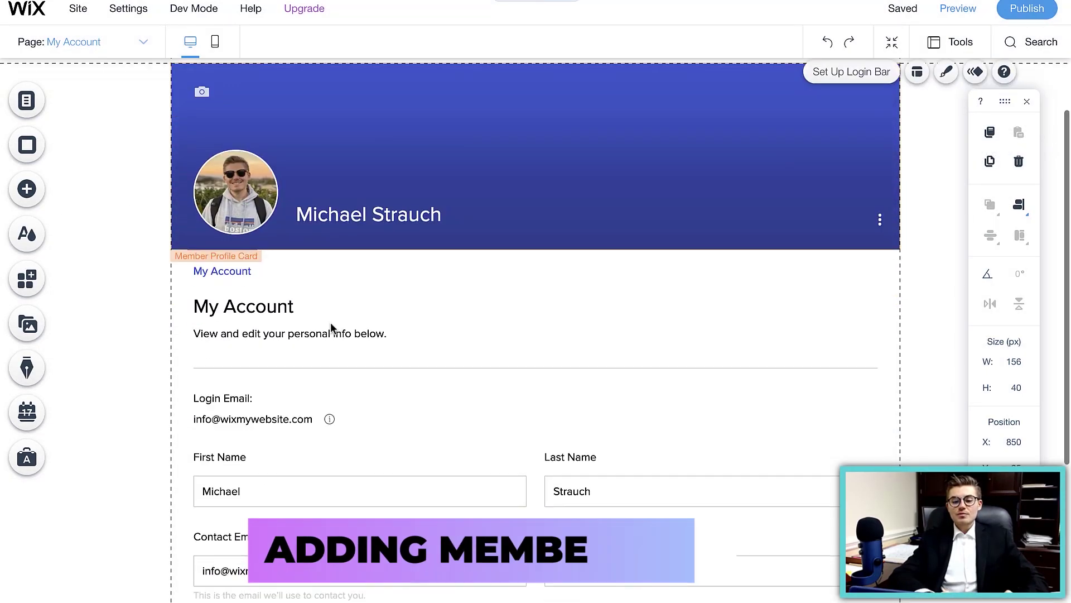
pyautogui.scroll(2, 379, 296)
pyautogui.scroll(1, 378, 304)
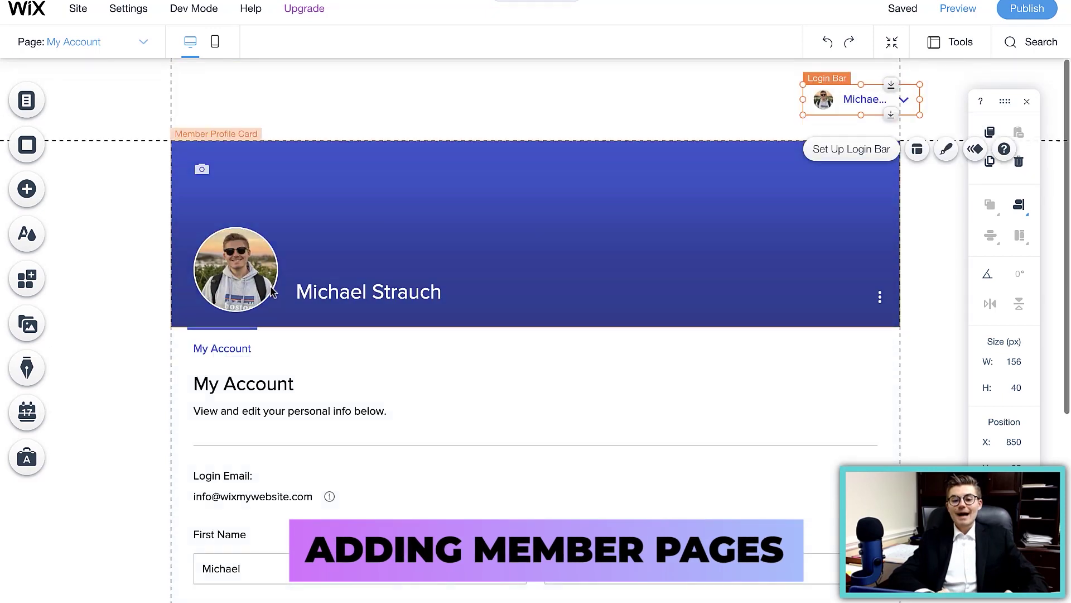
pyautogui.click(29, 102)
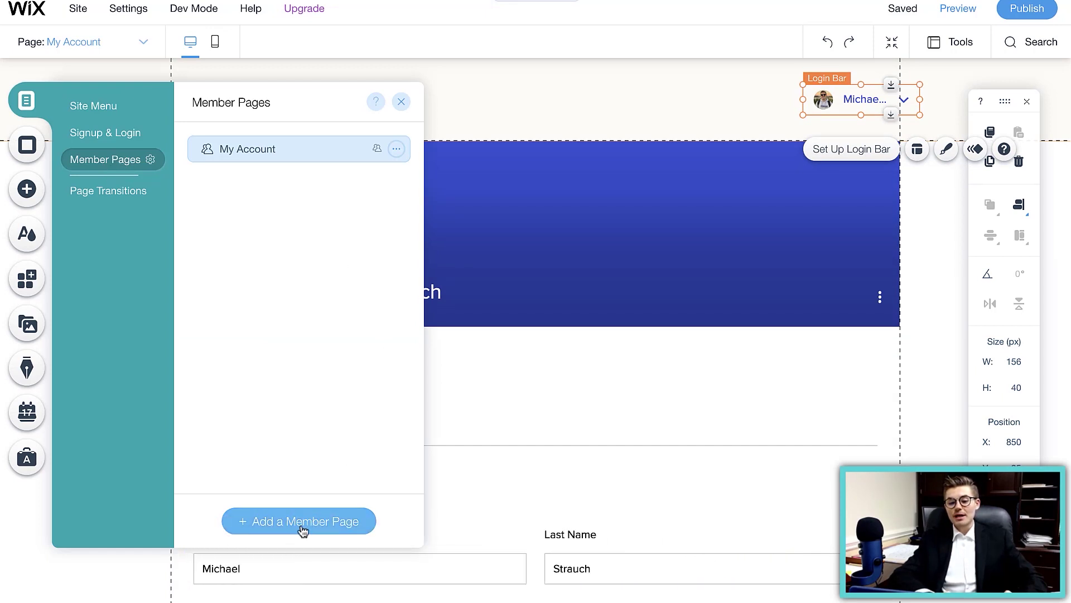
pyautogui.click(303, 522)
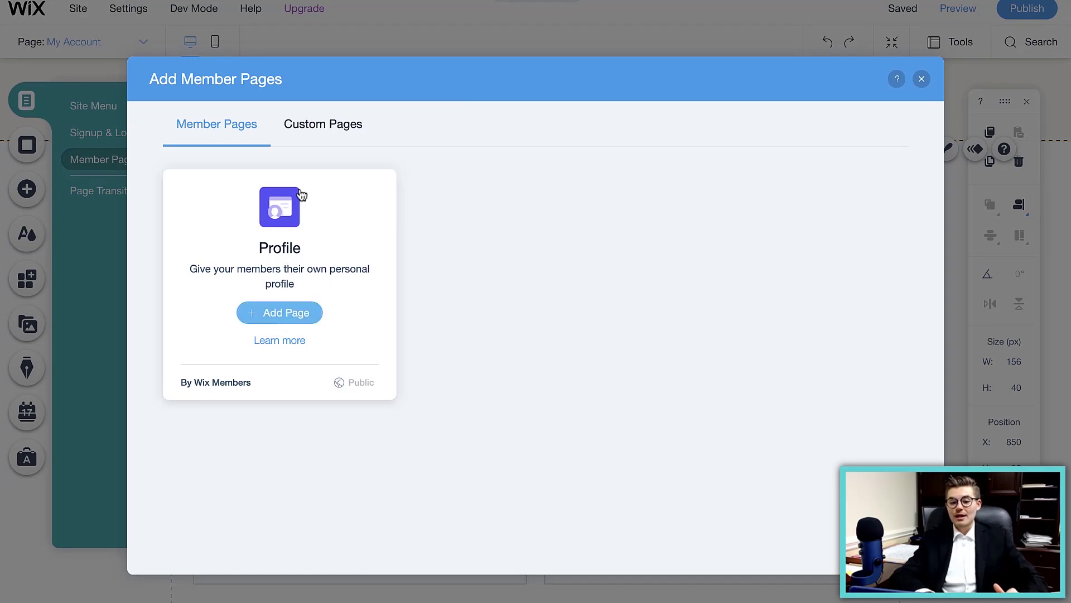
pyautogui.click(325, 121)
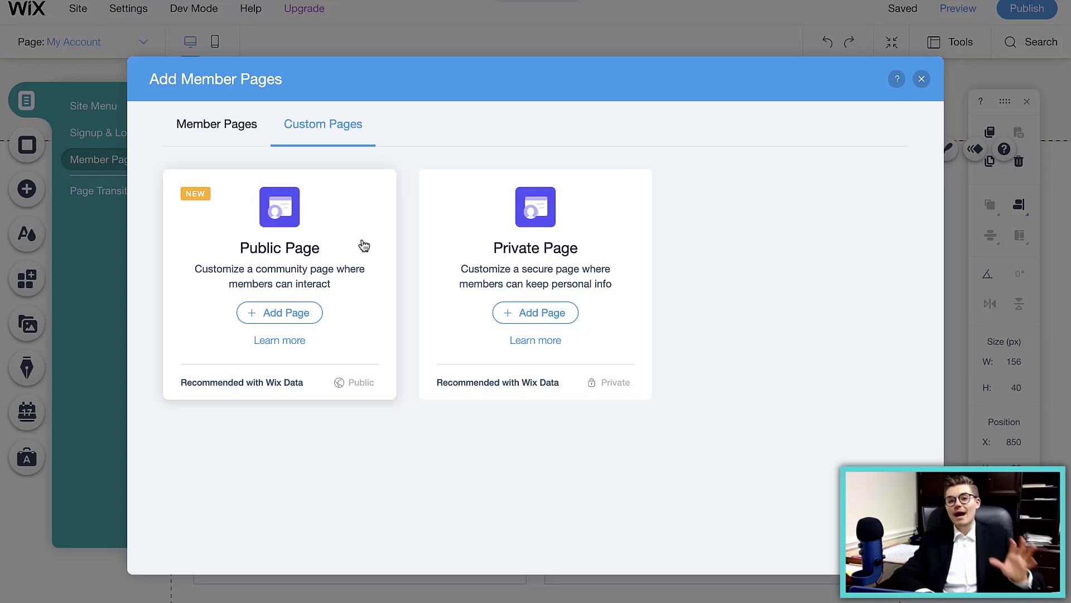
pyautogui.click(221, 133)
pyautogui.click(279, 312)
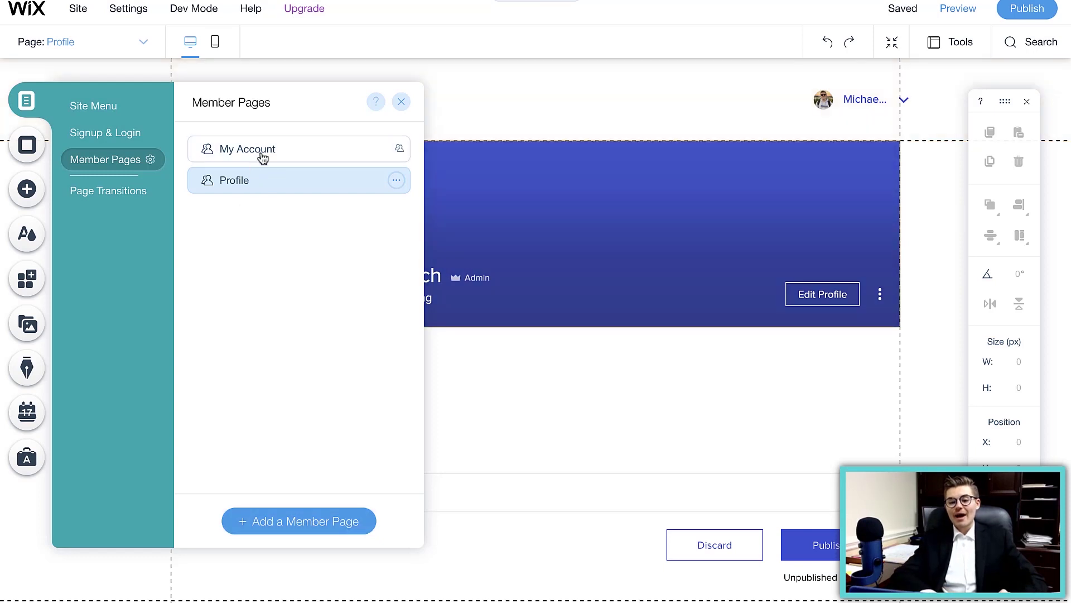
pyautogui.click(402, 103)
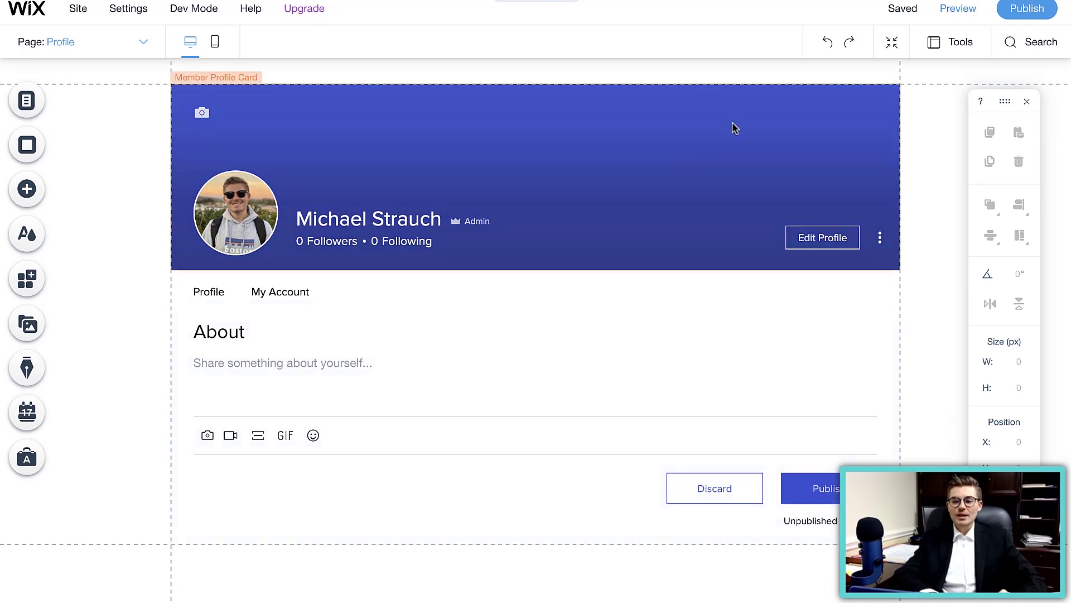
# Step: Preview the site and examine the Profile page's About area, profile photo and additional member actions
pyautogui.click(964, 9)
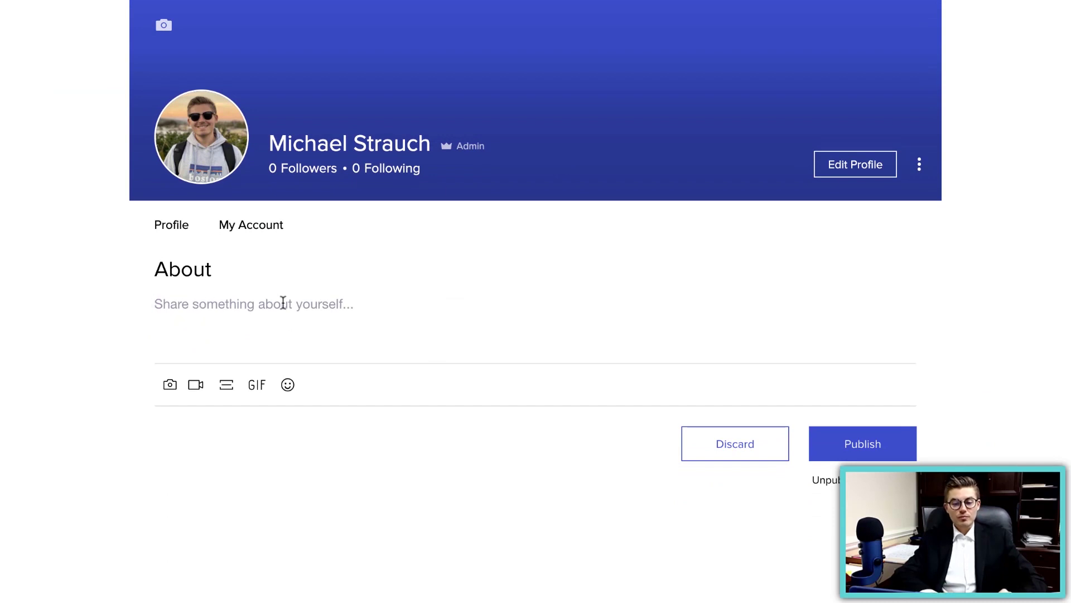
pyautogui.click(244, 310)
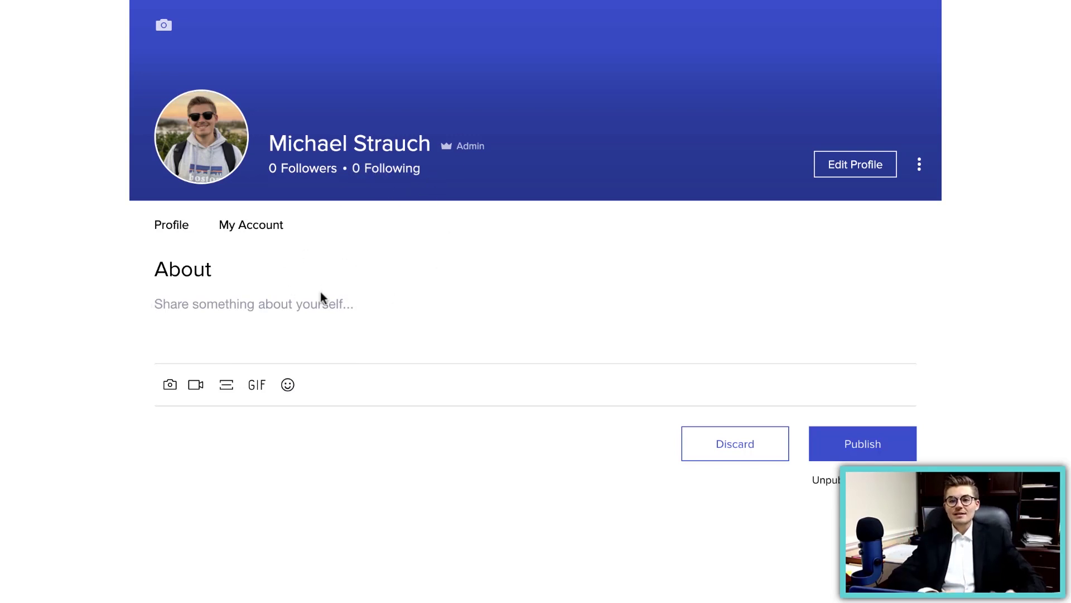
pyautogui.moveTo(210, 144)
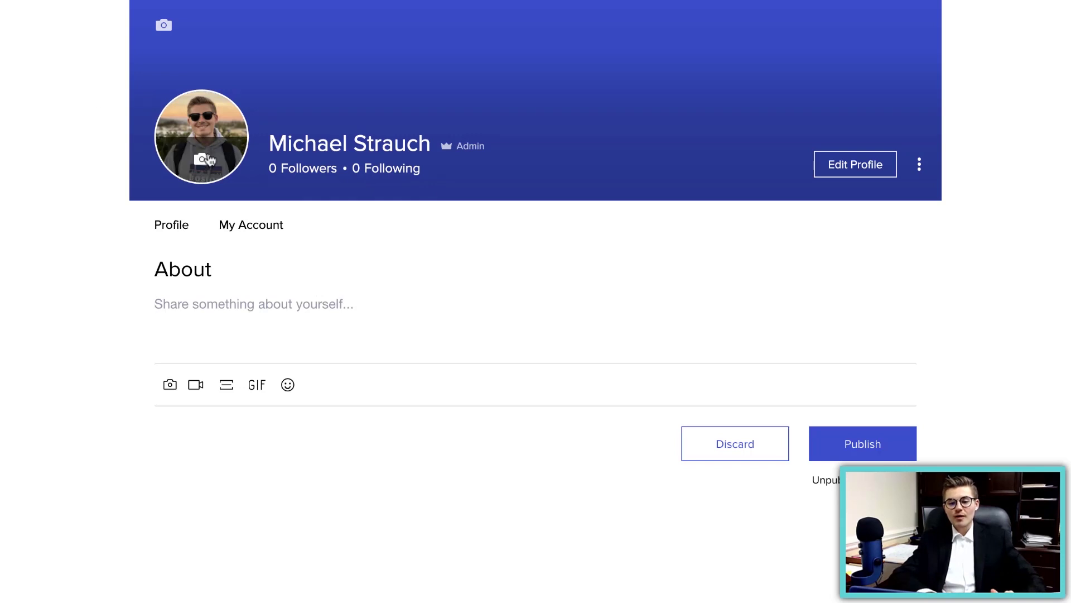
pyautogui.scroll(2, 425, 202)
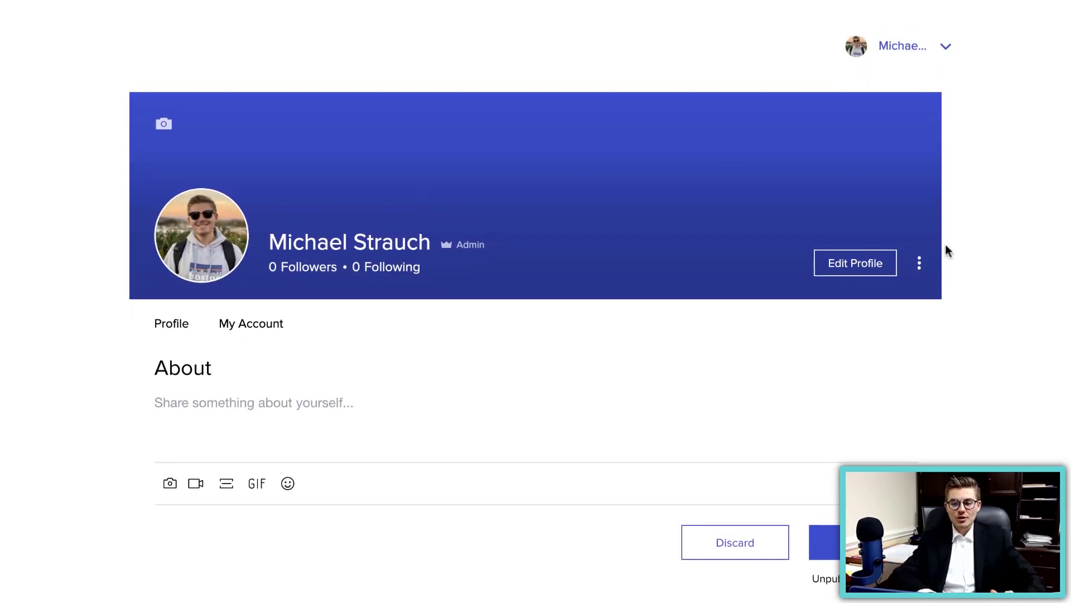
pyautogui.click(921, 270)
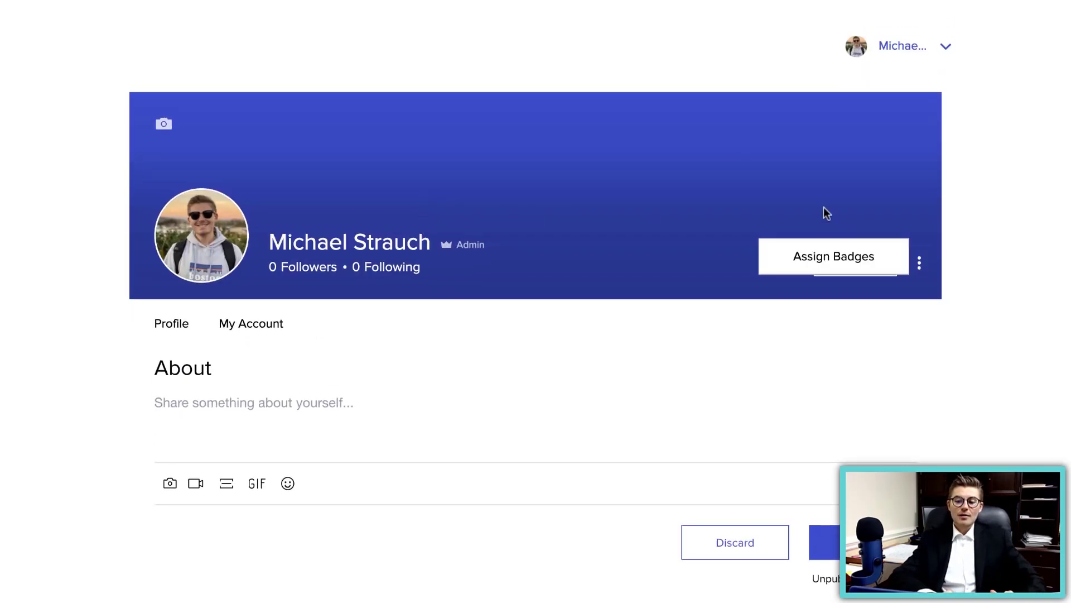
pyautogui.click(797, 191)
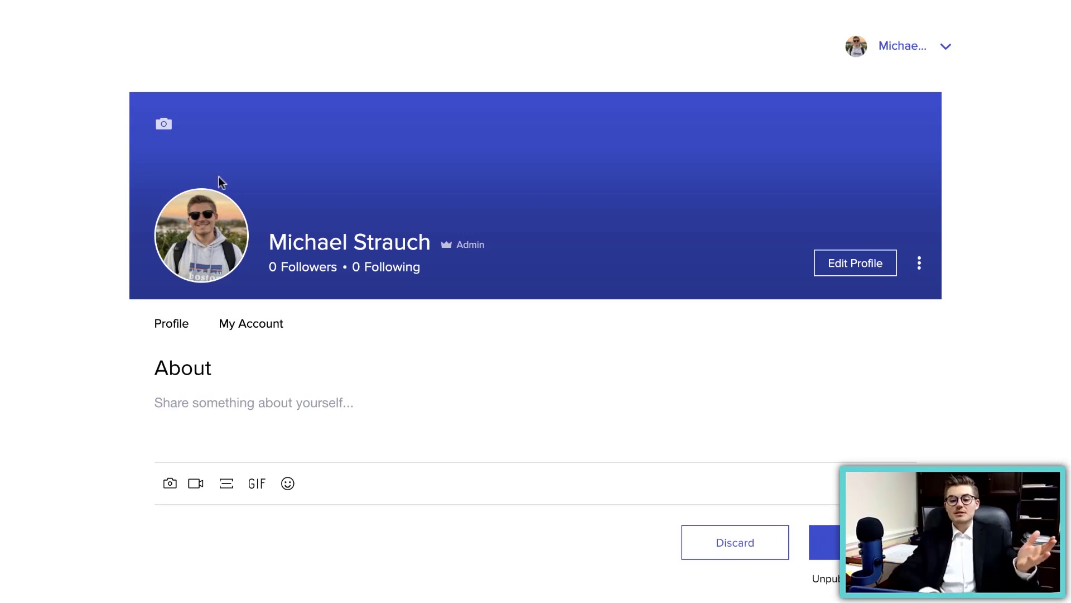
# Step: Look over the previewed Profile page with its member tabs and About area, and return to the editor
pyautogui.scroll(-2, 308, 376)
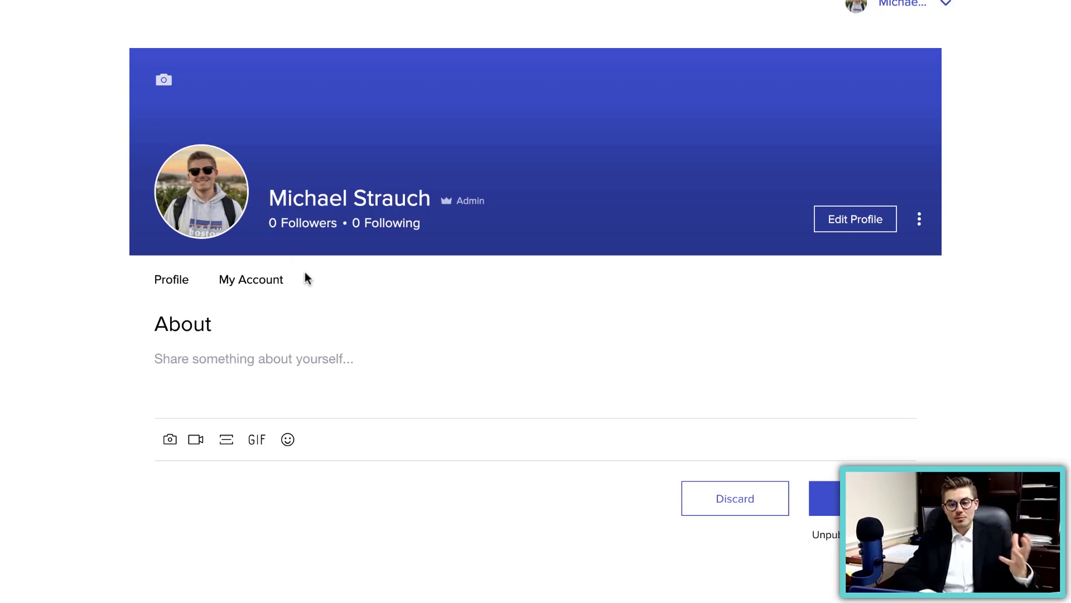
pyautogui.scroll(-1, 279, 313)
pyautogui.scroll(1, 258, 320)
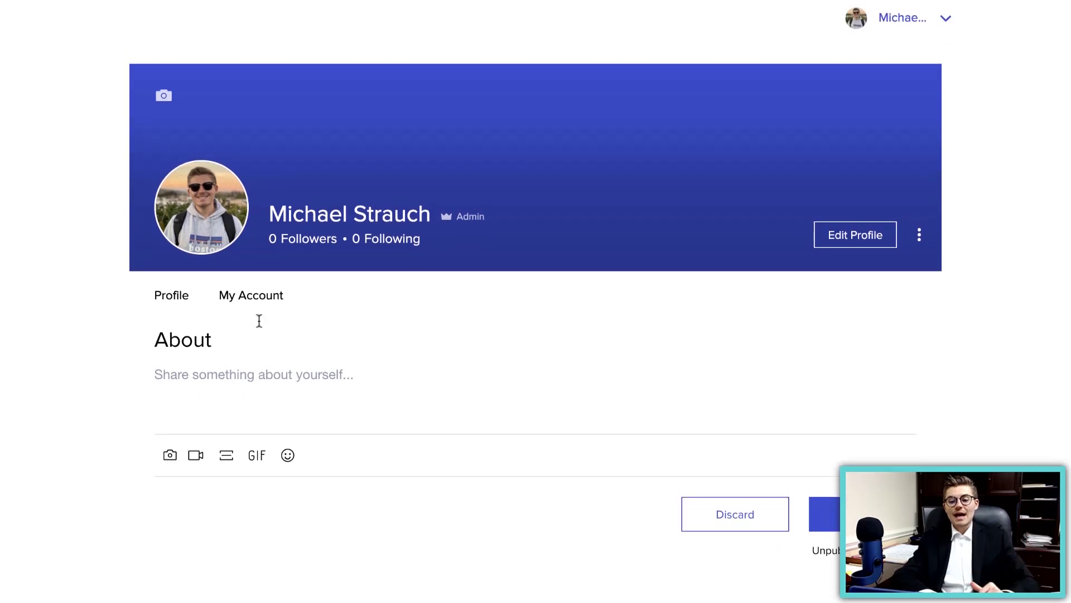
pyautogui.scroll(1, 271, 376)
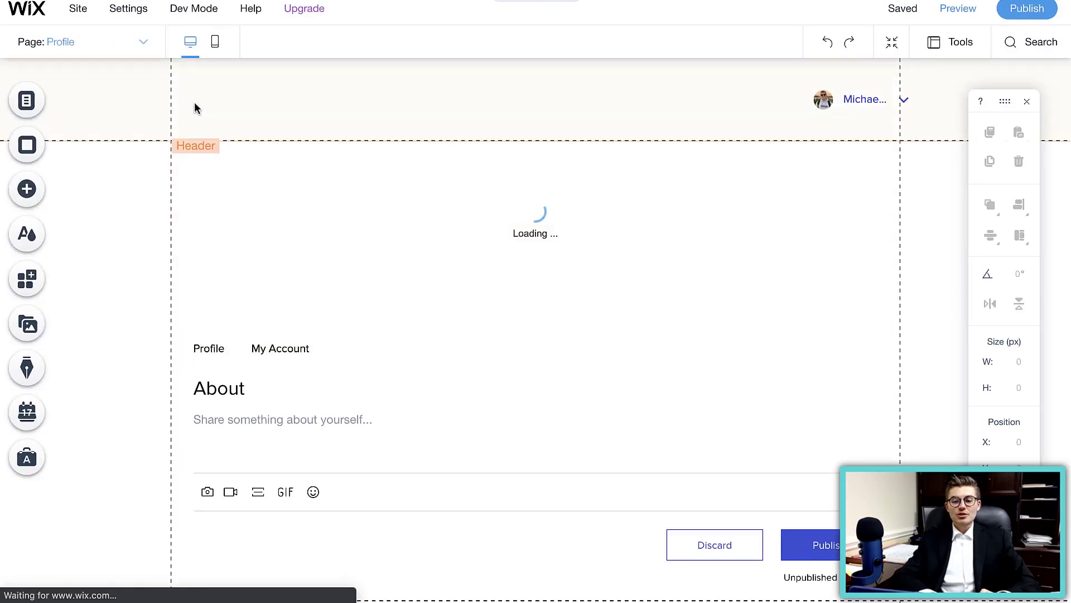
# Step: Check the list of member pages and inspect the members' horizontal menu on the Profile page
pyautogui.click(28, 103)
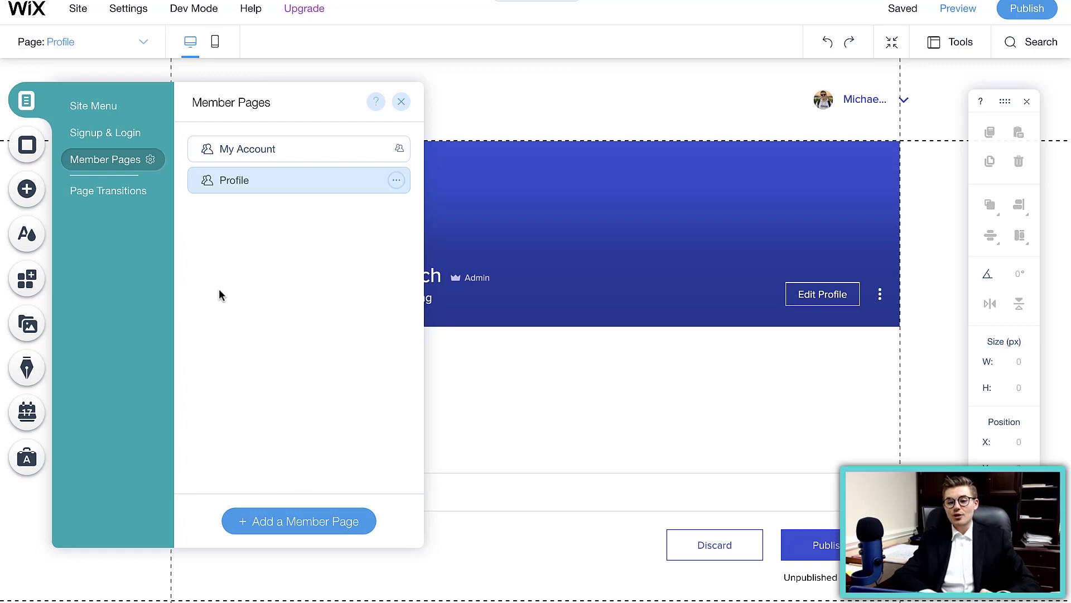
pyautogui.click(401, 102)
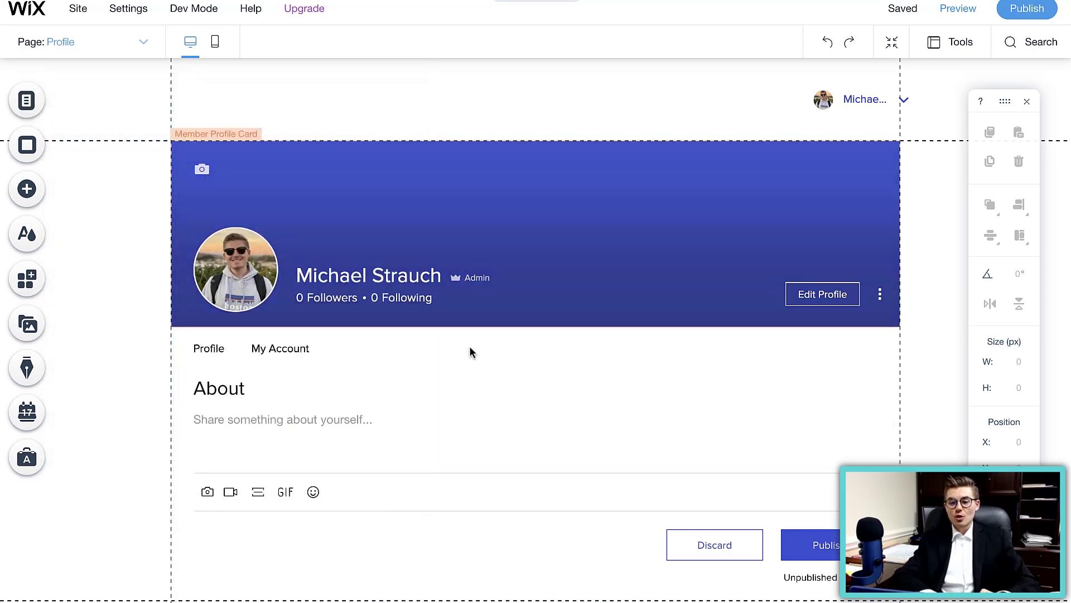
pyautogui.click(273, 343)
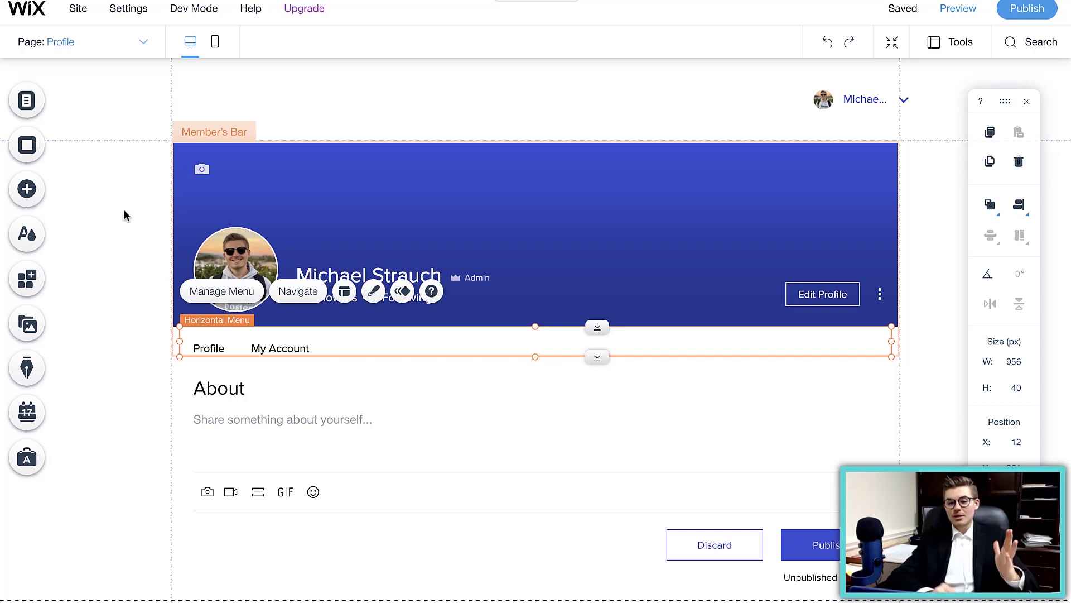
pyautogui.click(139, 254)
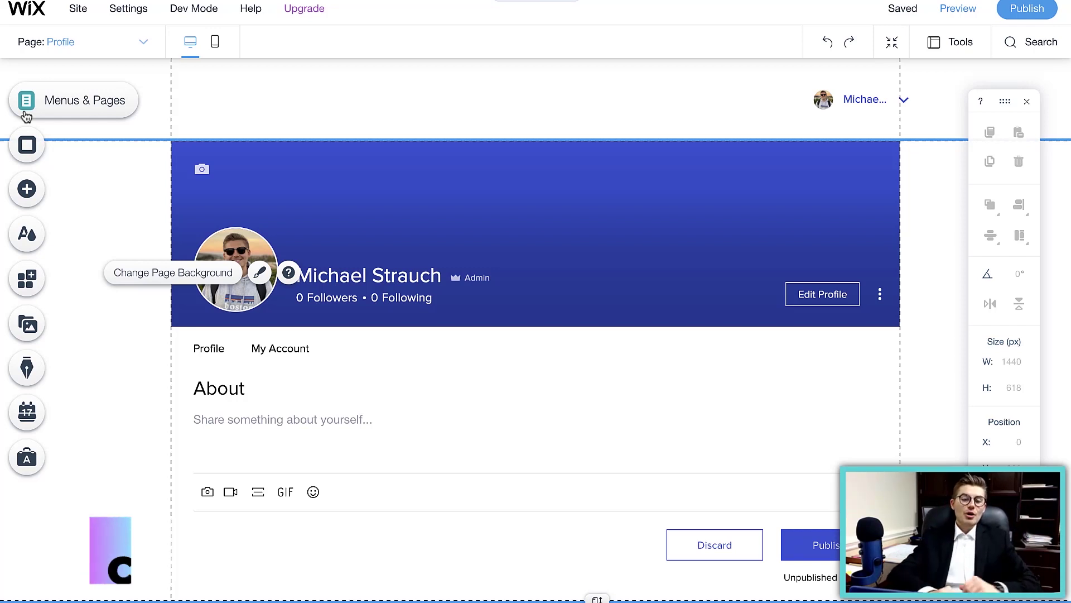
# Step: Add a custom Private Page to the member pages and close the page list
pyautogui.click(25, 106)
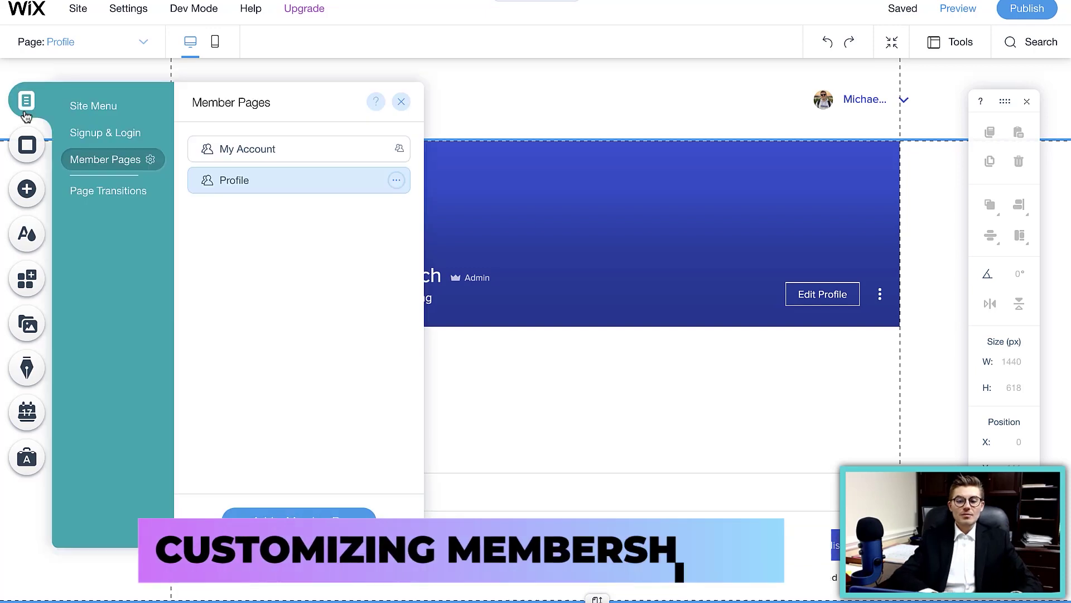
pyautogui.click(310, 513)
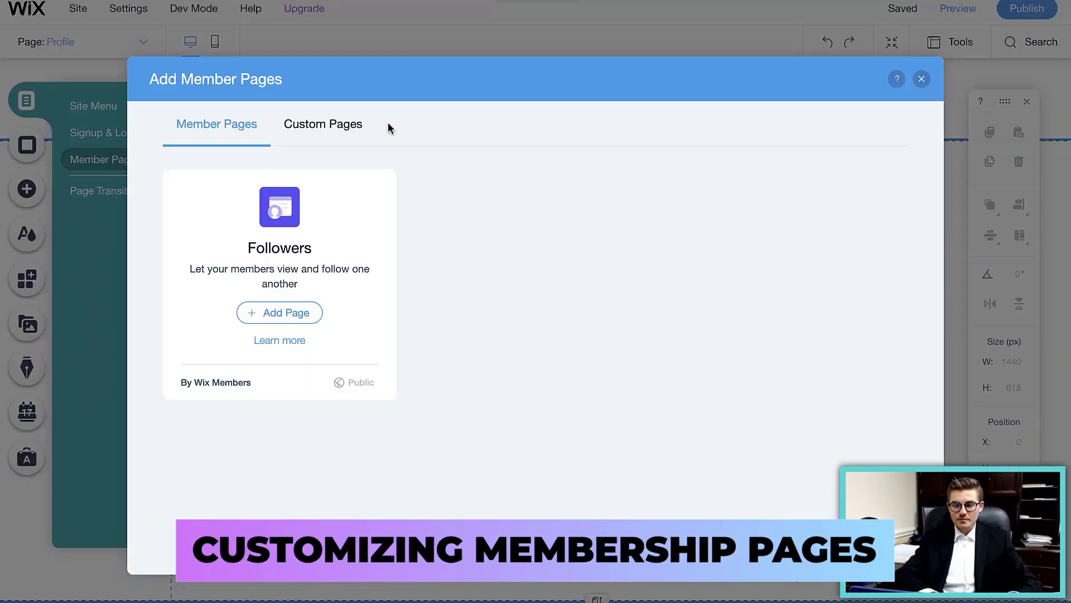
pyautogui.click(326, 131)
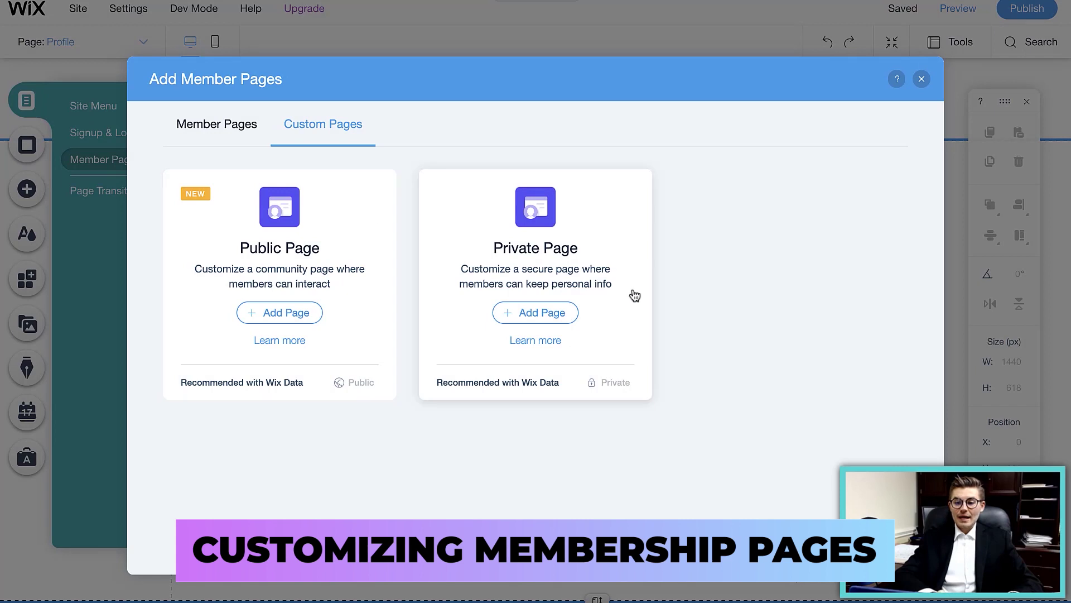
pyautogui.click(542, 312)
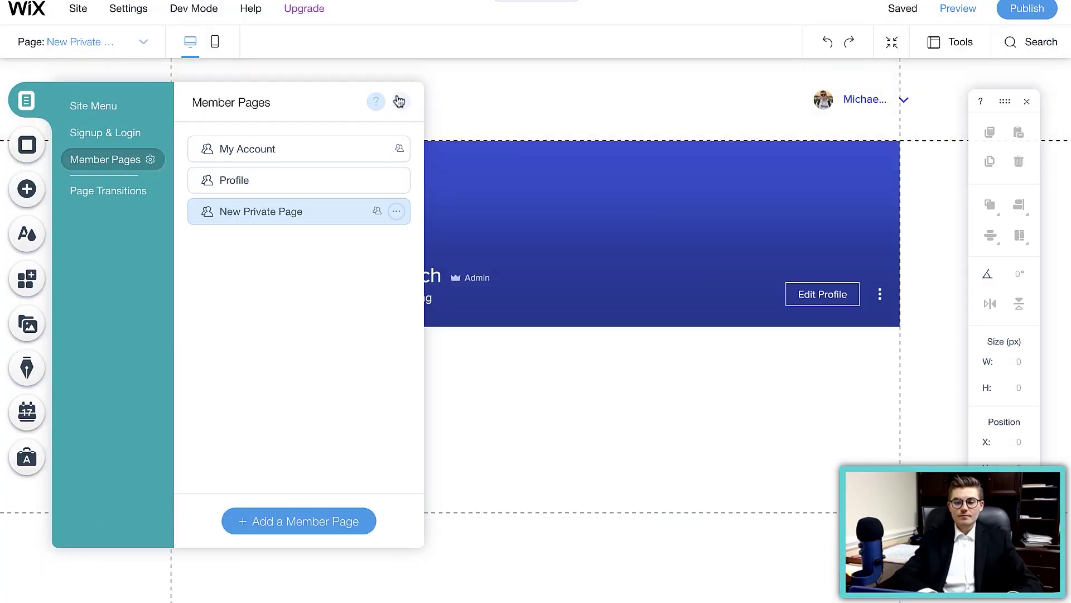
pyautogui.click(399, 101)
# Step: Extend the new private page downward to a height of about 780 px
pyautogui.scroll(-1, 360, 444)
pyautogui.click(313, 420)
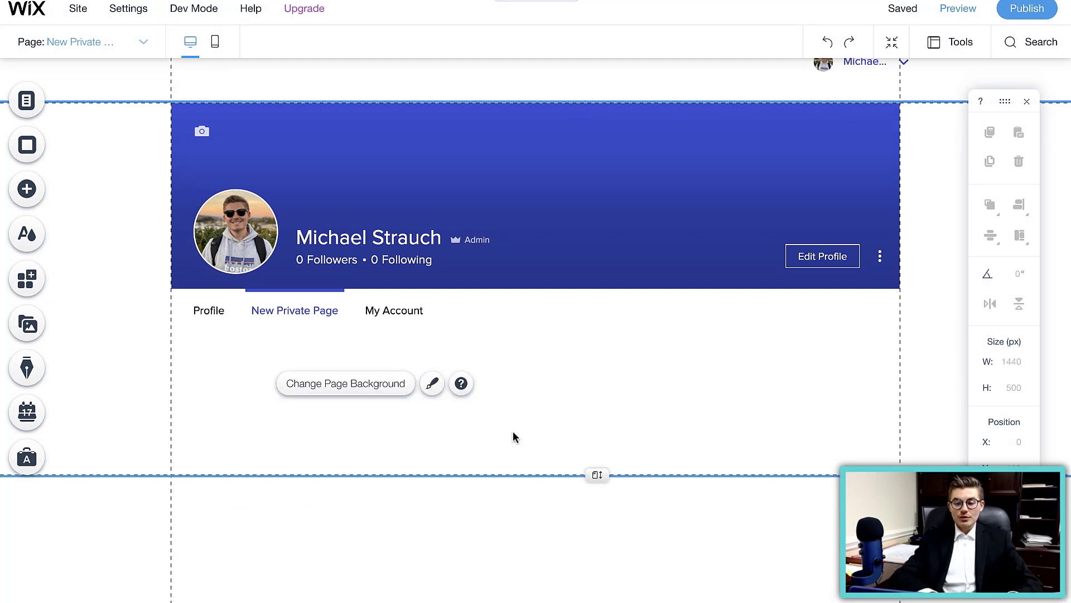
pyautogui.moveTo(597, 475); pyautogui.dragTo(602, 556)
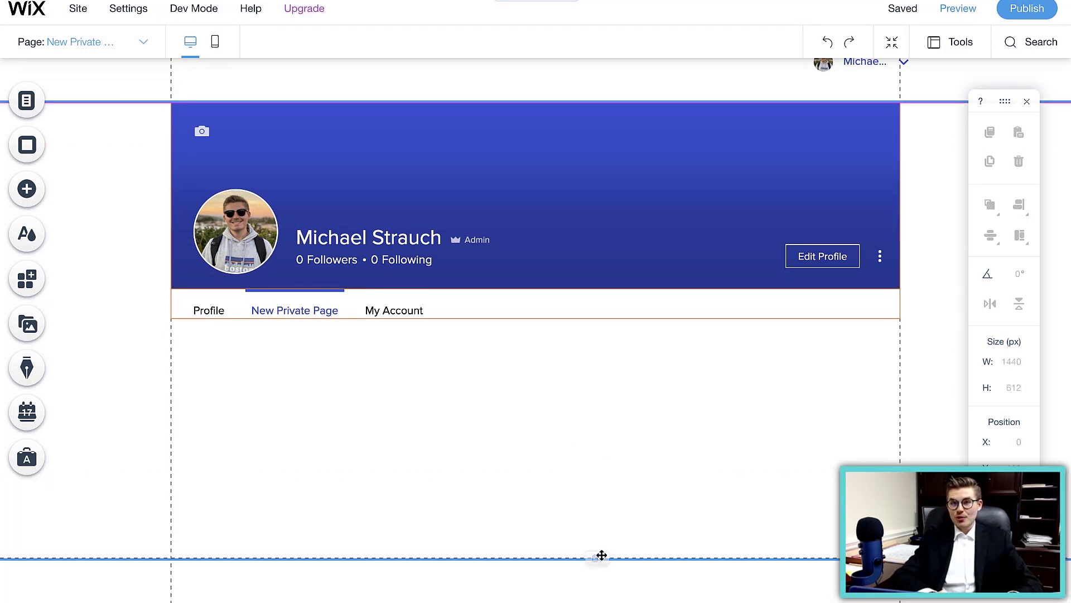
pyautogui.scroll(-2, 600, 555)
pyautogui.moveTo(597, 480); pyautogui.dragTo(598, 598)
pyautogui.scroll(-3, 356, 351)
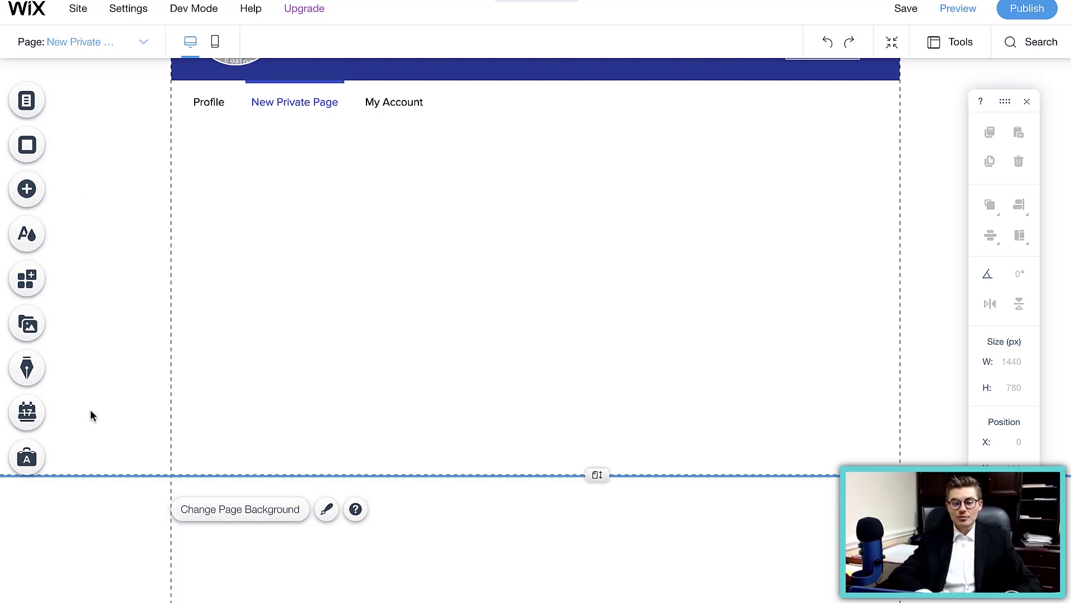
# Step: Try out the "Businesswoman with Mask" image from Media from Wix on the private page, just beneath the member menu
pyautogui.moveTo(196, 9)
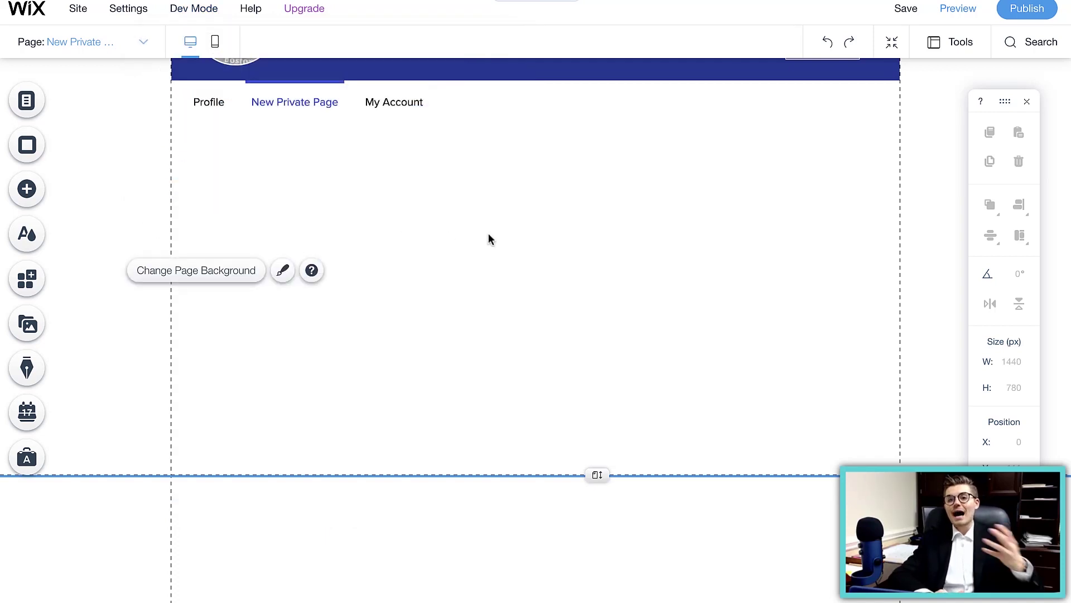
pyautogui.click(27, 189)
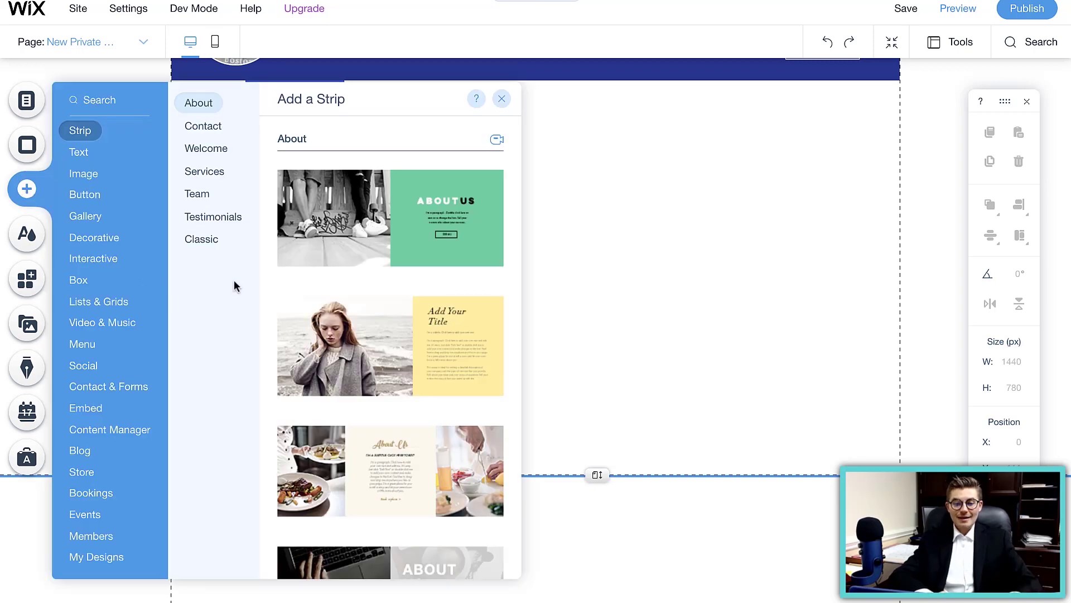
pyautogui.click(83, 174)
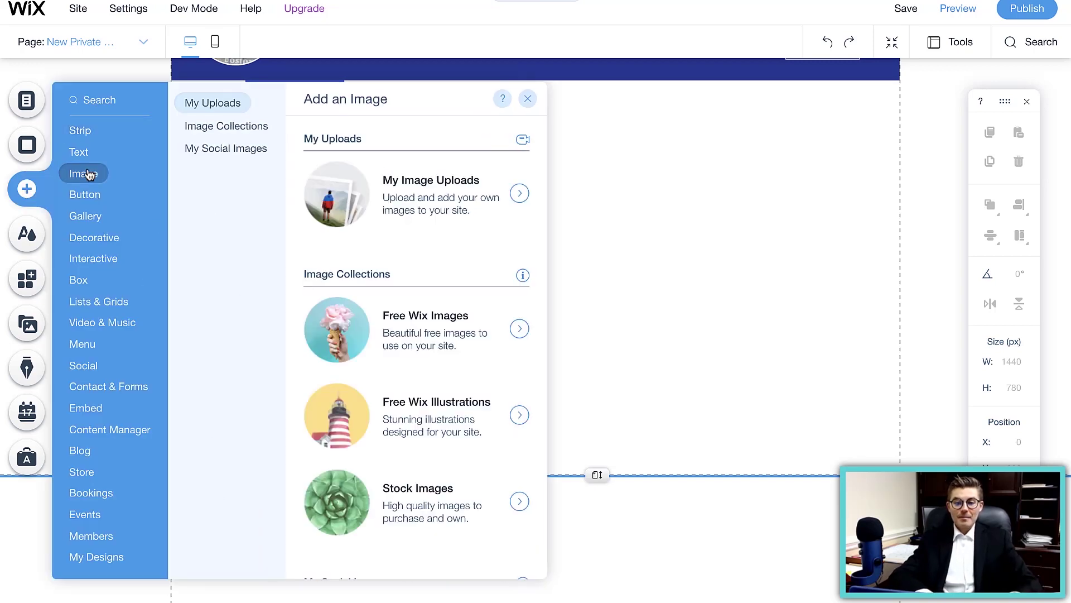
pyautogui.click(469, 197)
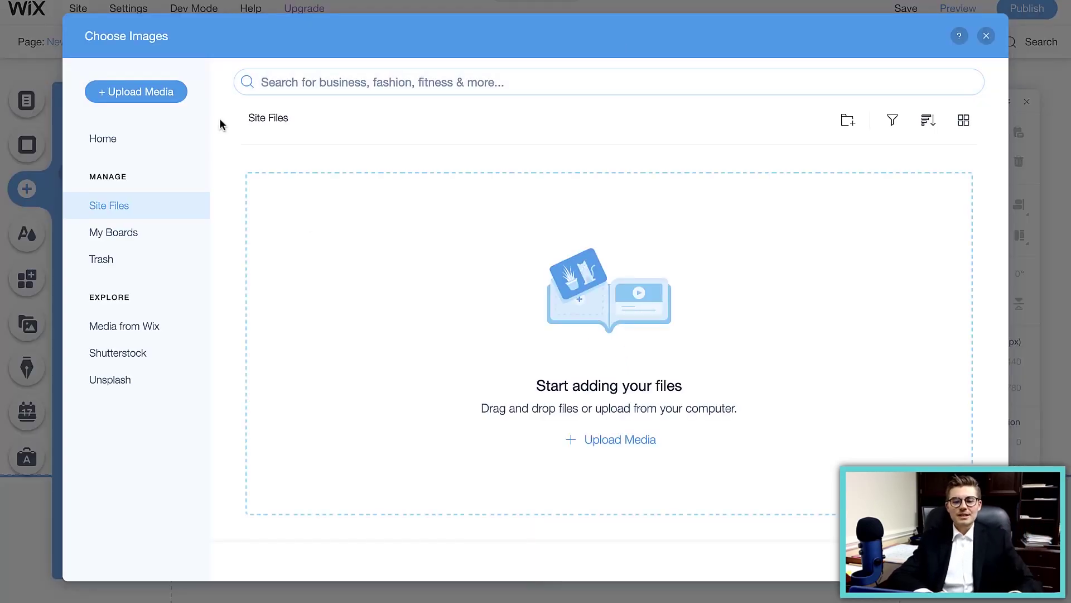
pyautogui.click(135, 327)
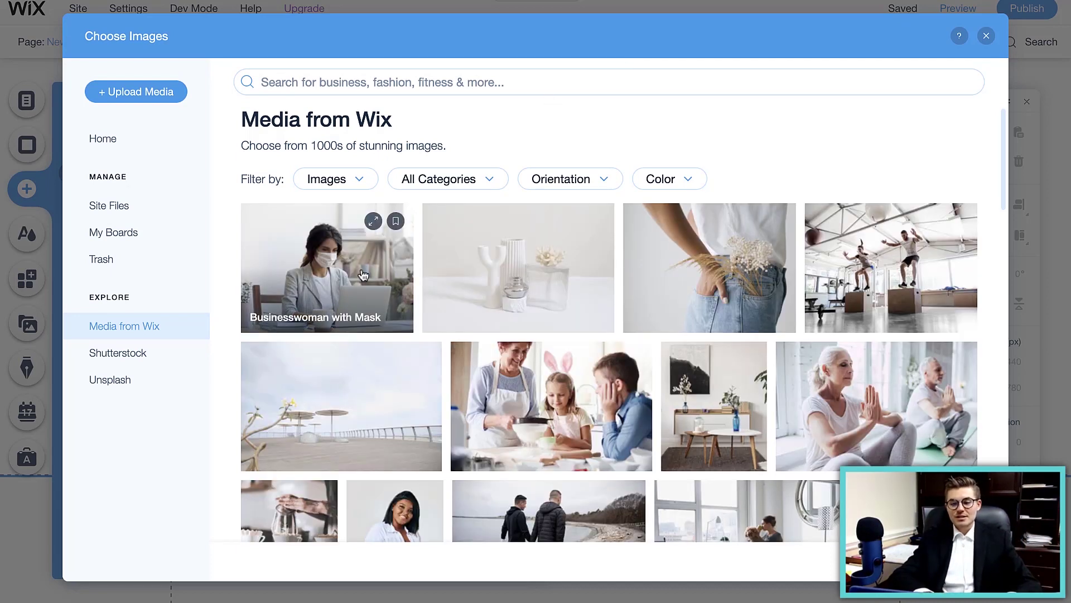
pyautogui.click(363, 274)
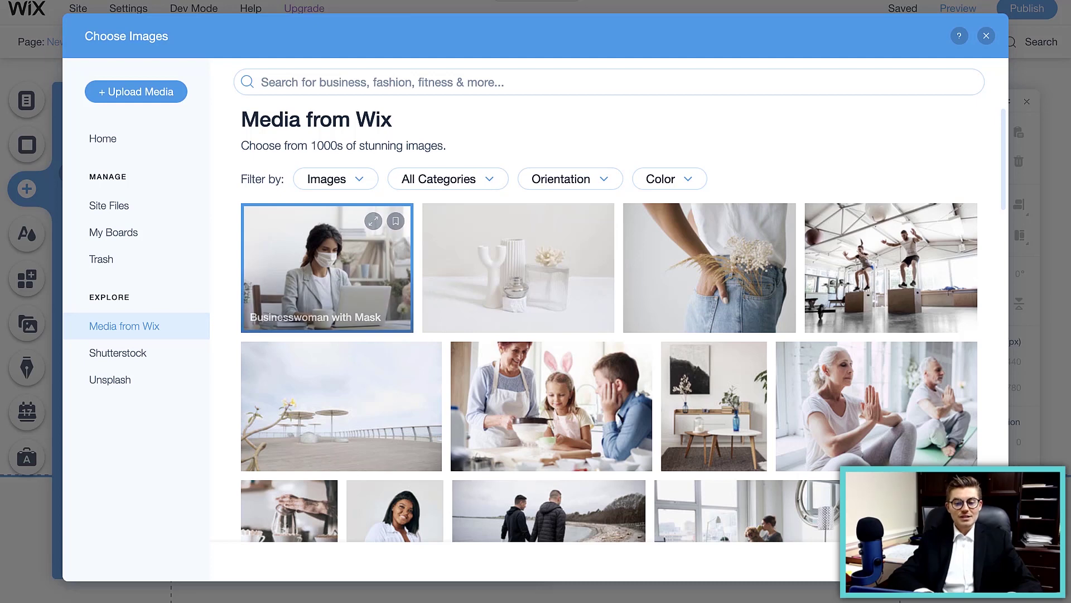
pyautogui.click(960, 561)
pyautogui.moveTo(553, 322); pyautogui.dragTo(420, 271)
pyautogui.click(720, 308)
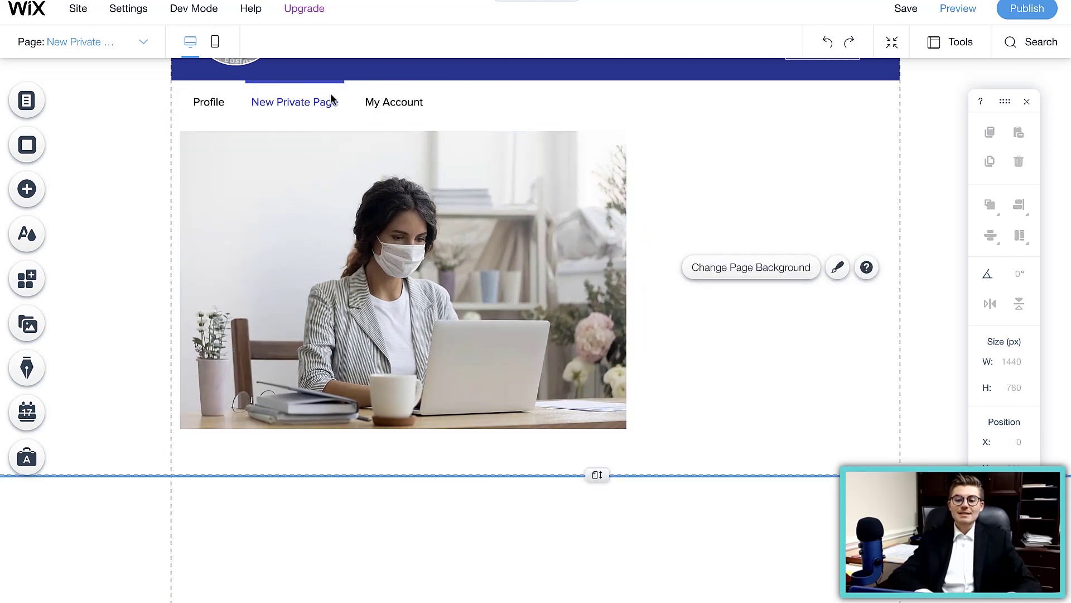
# Step: Look over the private page with its image and undo the image's addition
pyautogui.scroll(2, 327, 98)
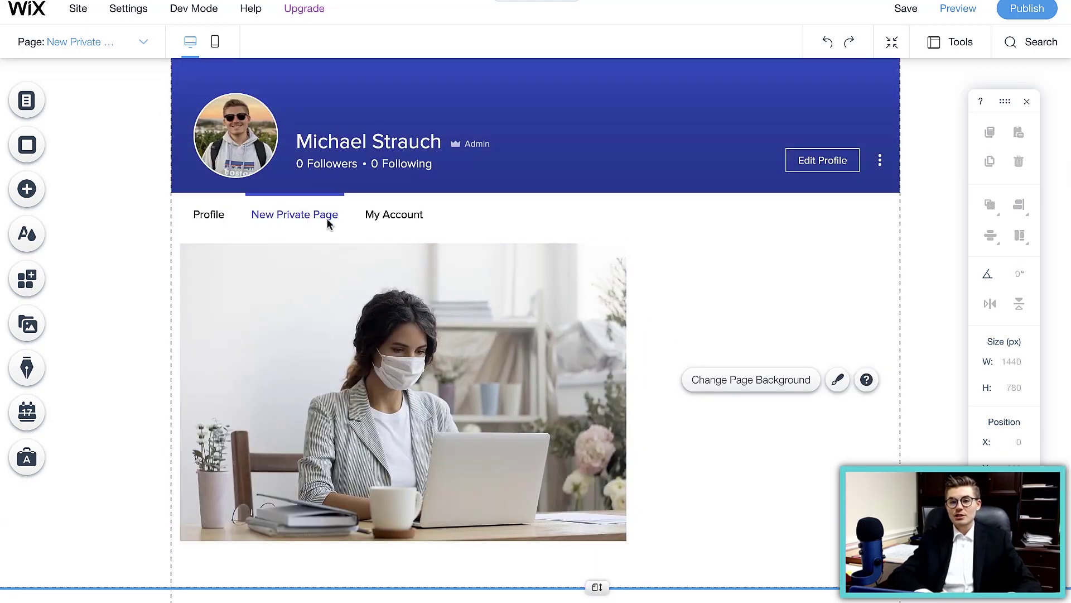
pyautogui.scroll(-1, 480, 379)
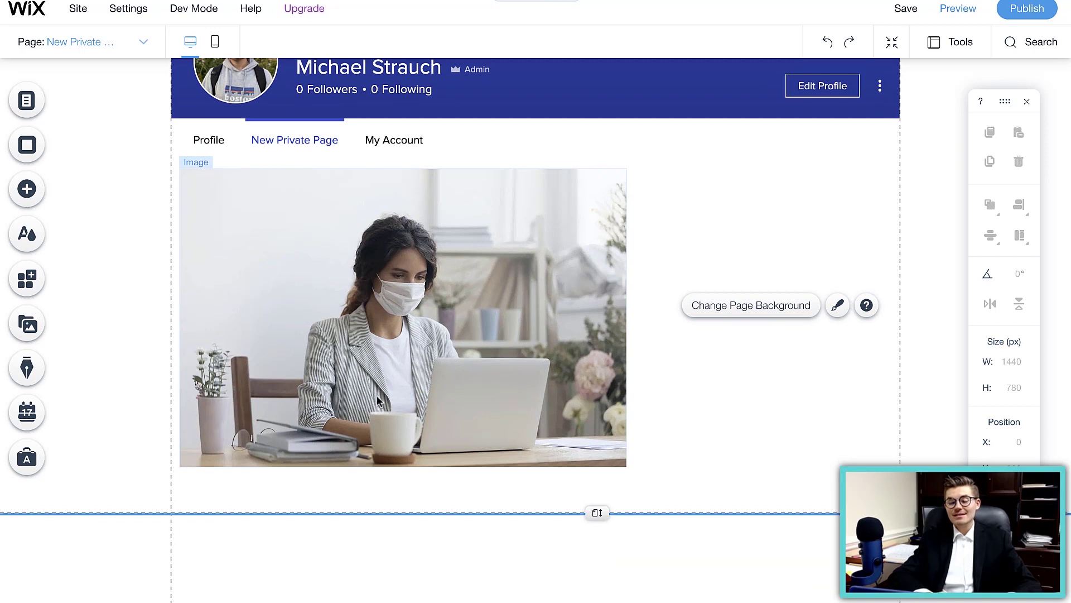
pyautogui.click(372, 337)
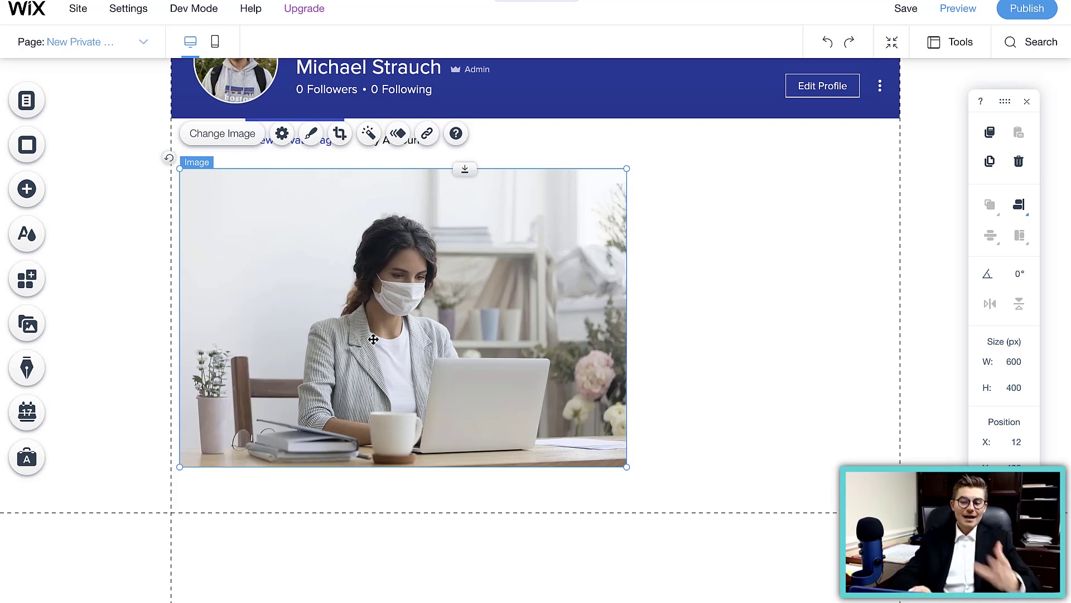
pyautogui.hotkey('ctrl', 'z')
pyautogui.scroll(4, 332, 328)
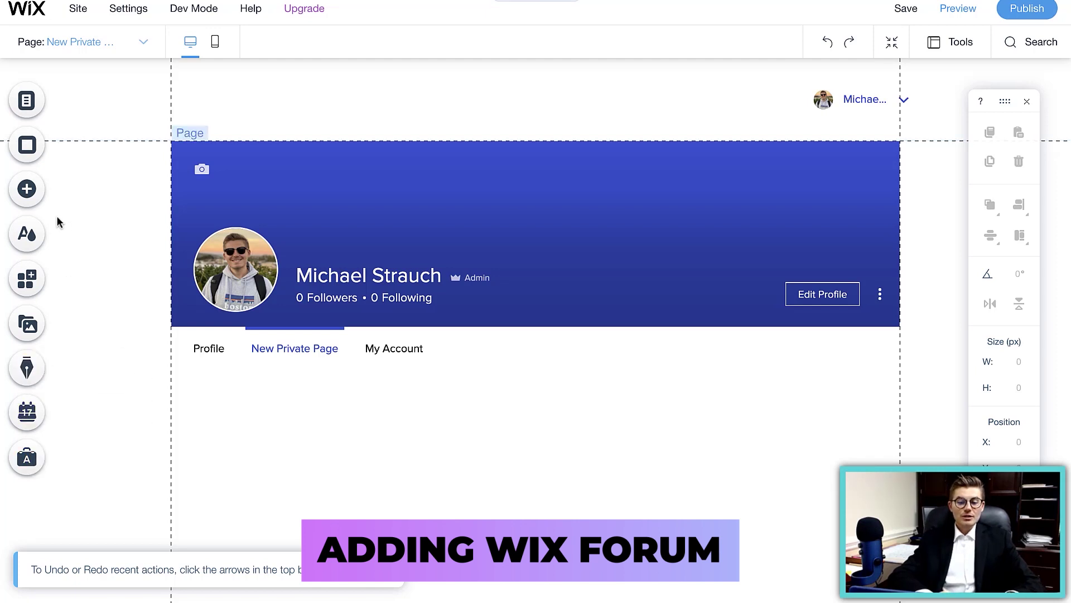
# Step: Find the Wix Forum app by searching the App Market for "forum" and add it to the site
pyautogui.click(26, 280)
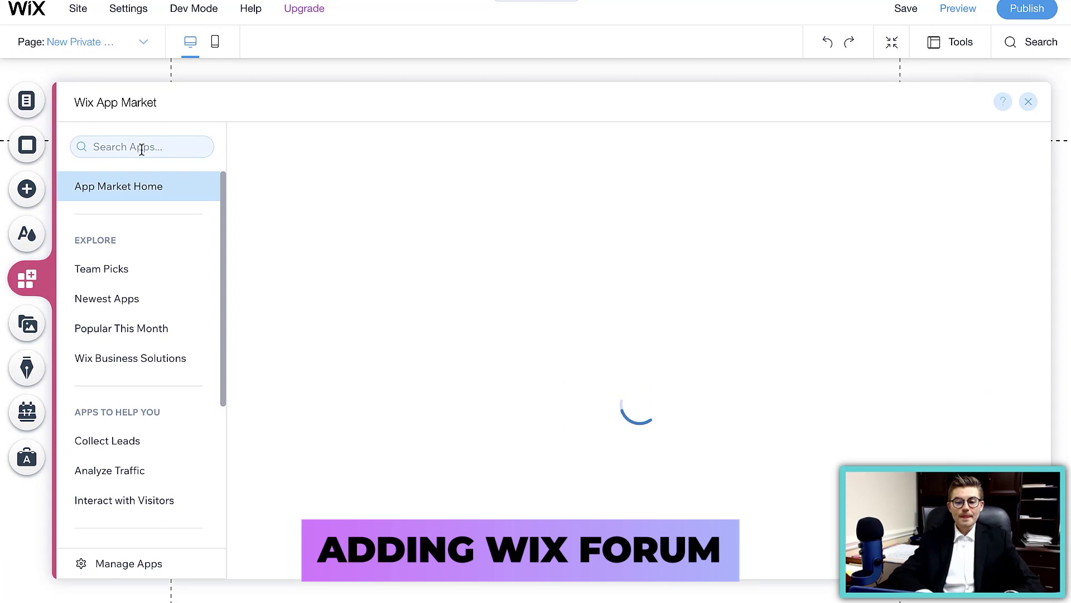
pyautogui.click(142, 147)
pyautogui.write('forum')
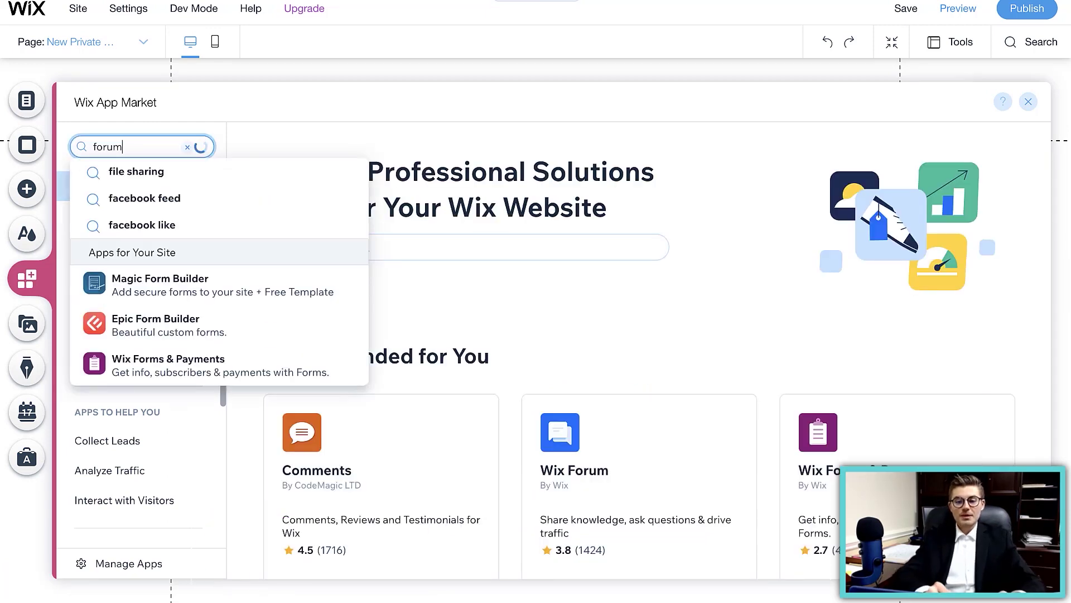
pyautogui.click(180, 240)
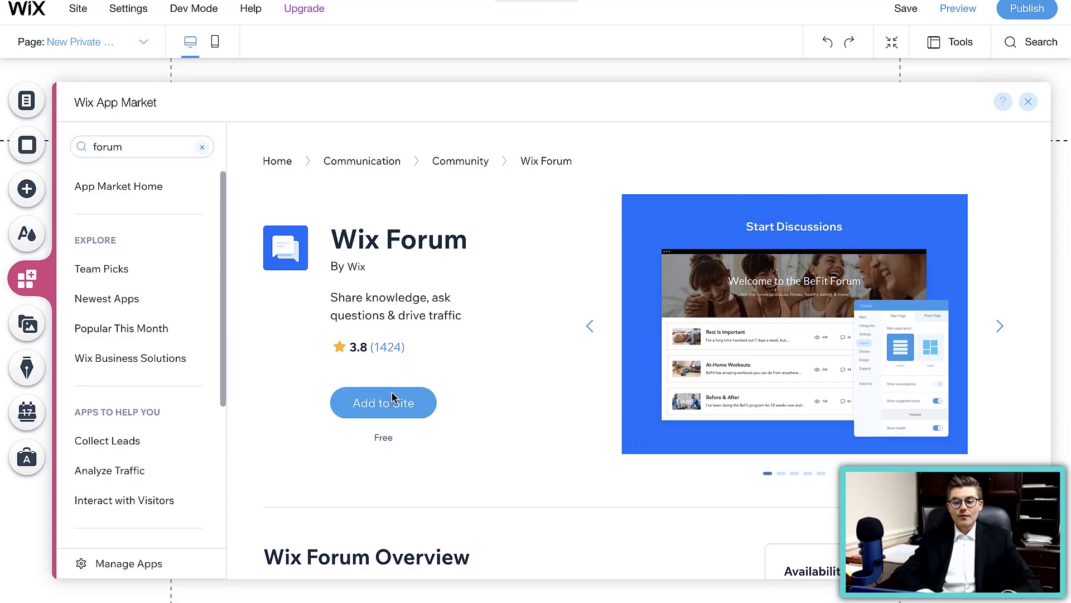
pyautogui.click(407, 401)
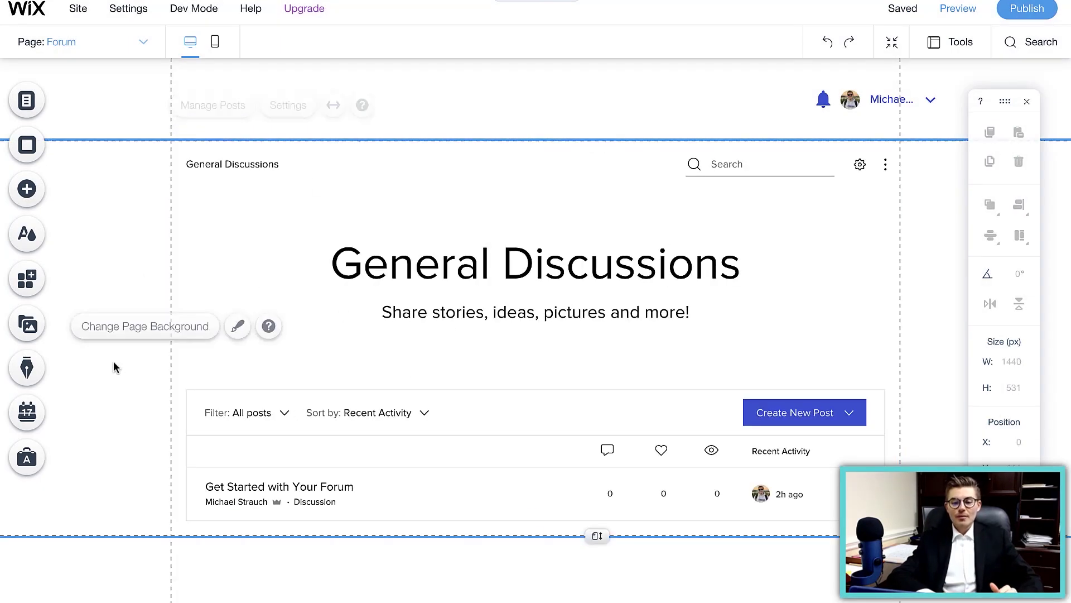
# Step: Review the forum's categories and its general, post limit and file size settings, and close the forum settings
pyautogui.click(565, 263)
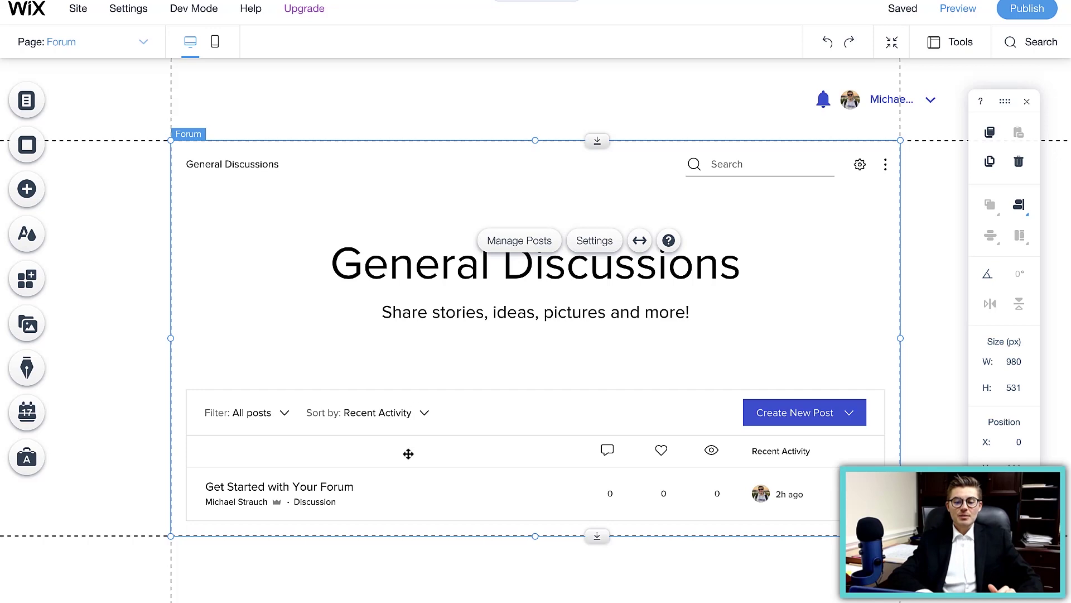
pyautogui.scroll(-1, 409, 454)
pyautogui.click(593, 223)
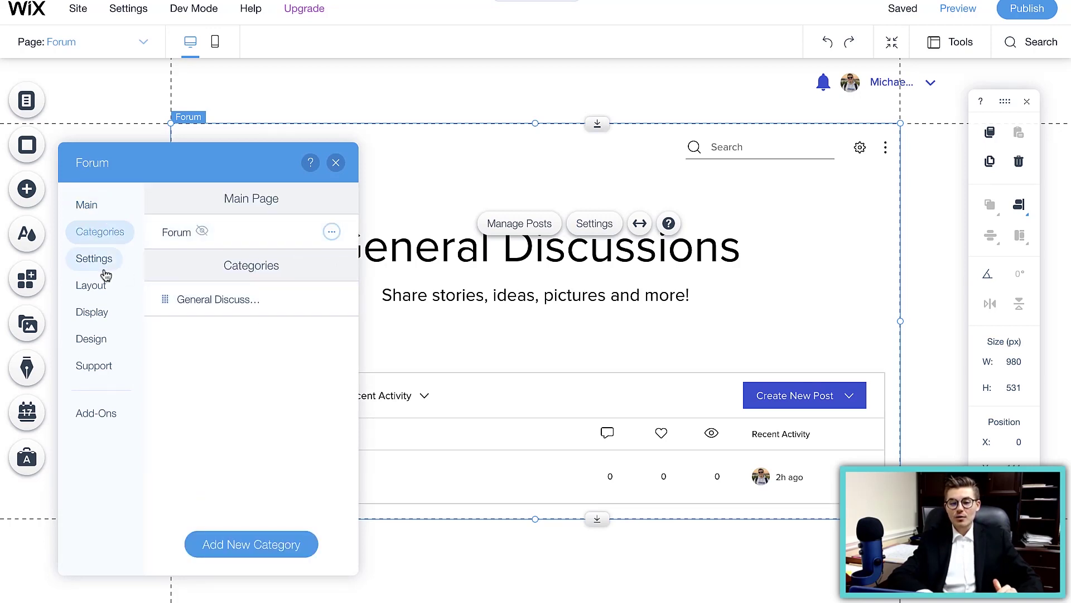
pyautogui.click(102, 264)
pyautogui.scroll(-1, 294, 350)
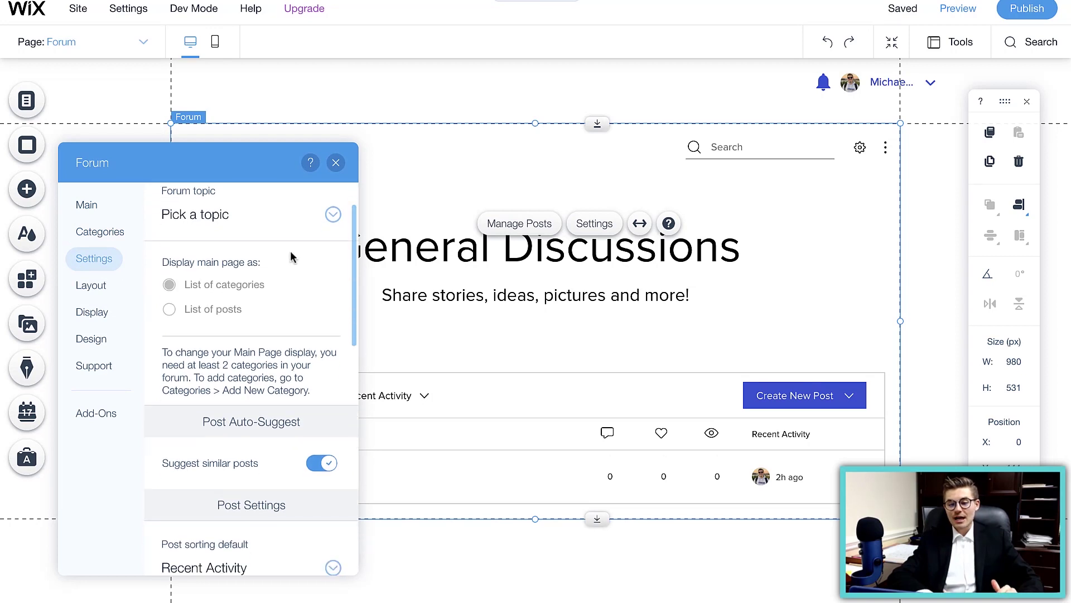
pyautogui.scroll(-4, 290, 257)
pyautogui.scroll(-3, 321, 414)
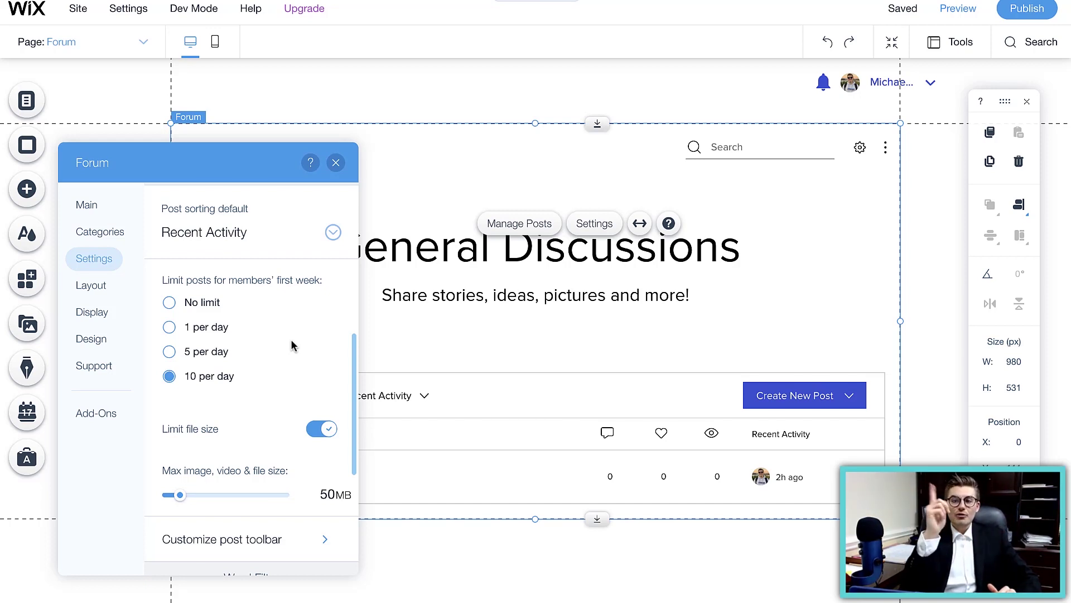
pyautogui.scroll(-2, 292, 346)
pyautogui.scroll(10, 292, 346)
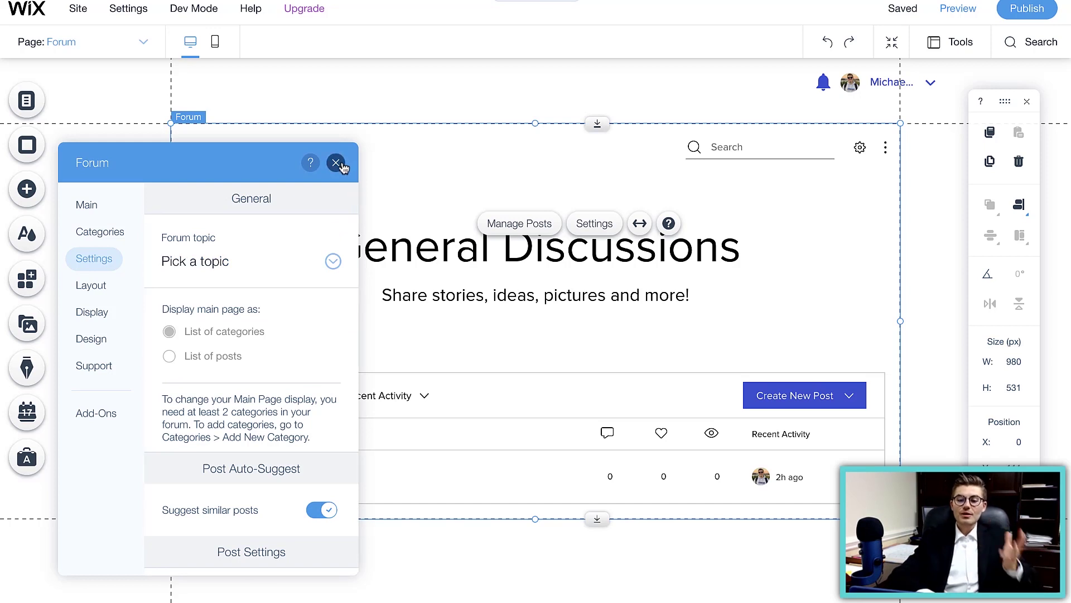
pyautogui.click(335, 163)
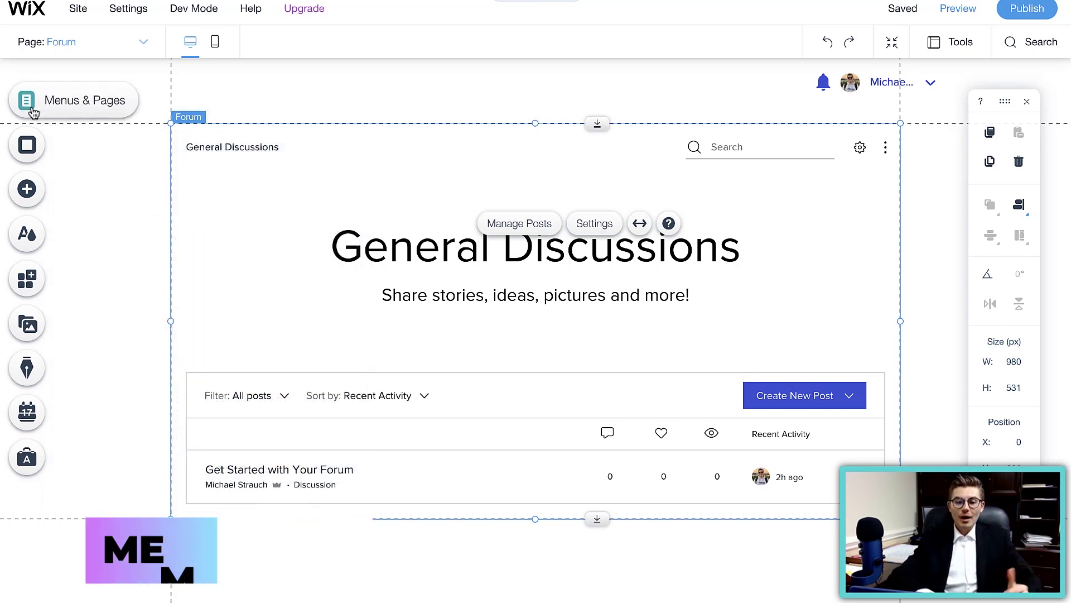
# Step: Open the My Account member page, check how it looks in preview mode, and return to editing
pyautogui.click(26, 101)
pyautogui.click(105, 160)
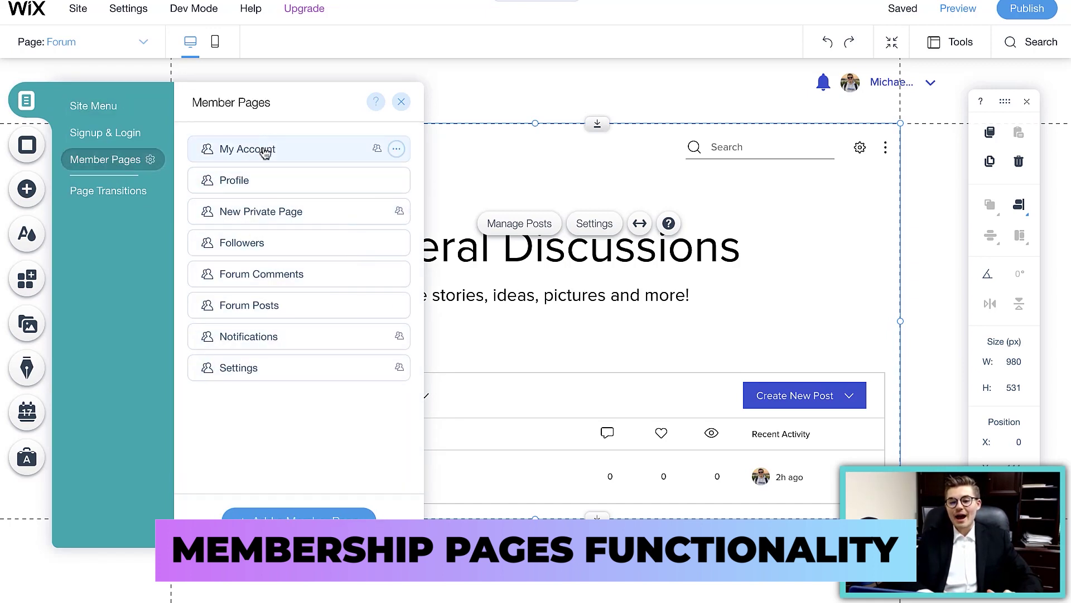
pyautogui.click(266, 152)
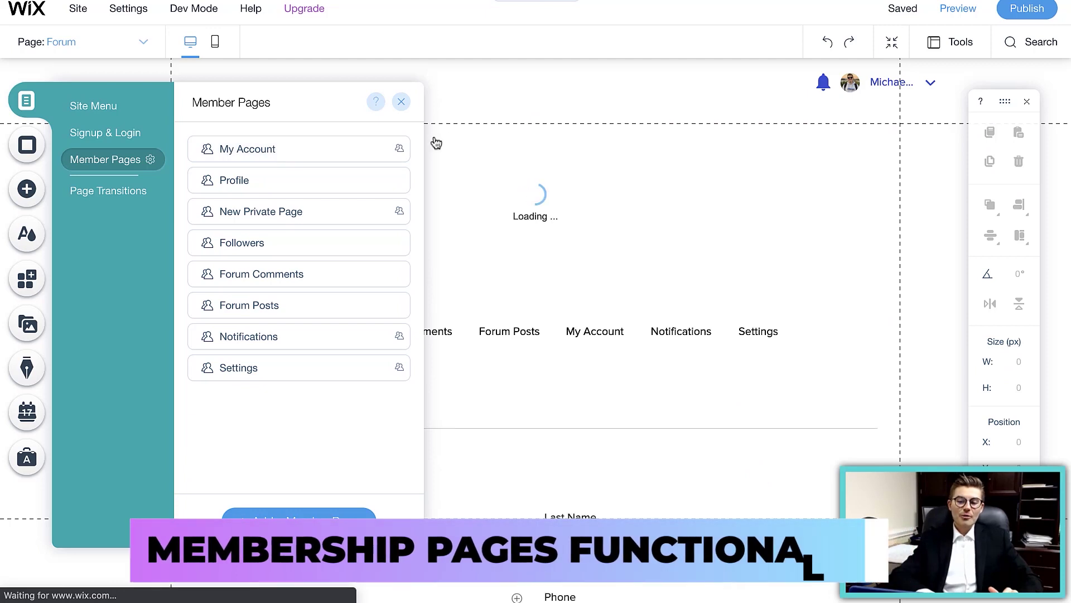
pyautogui.click(529, 281)
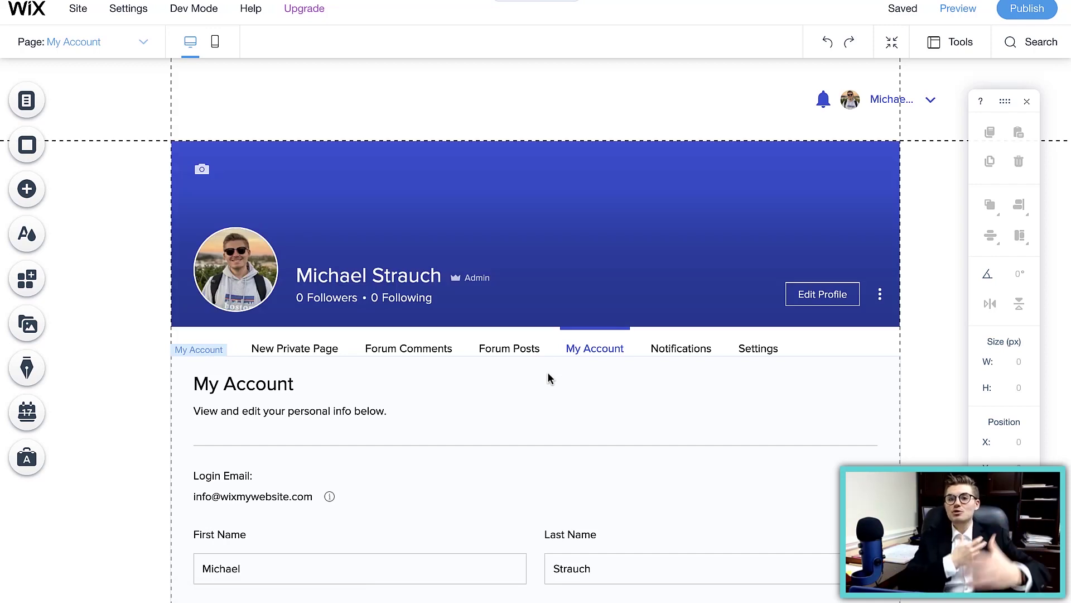
pyautogui.click(955, 10)
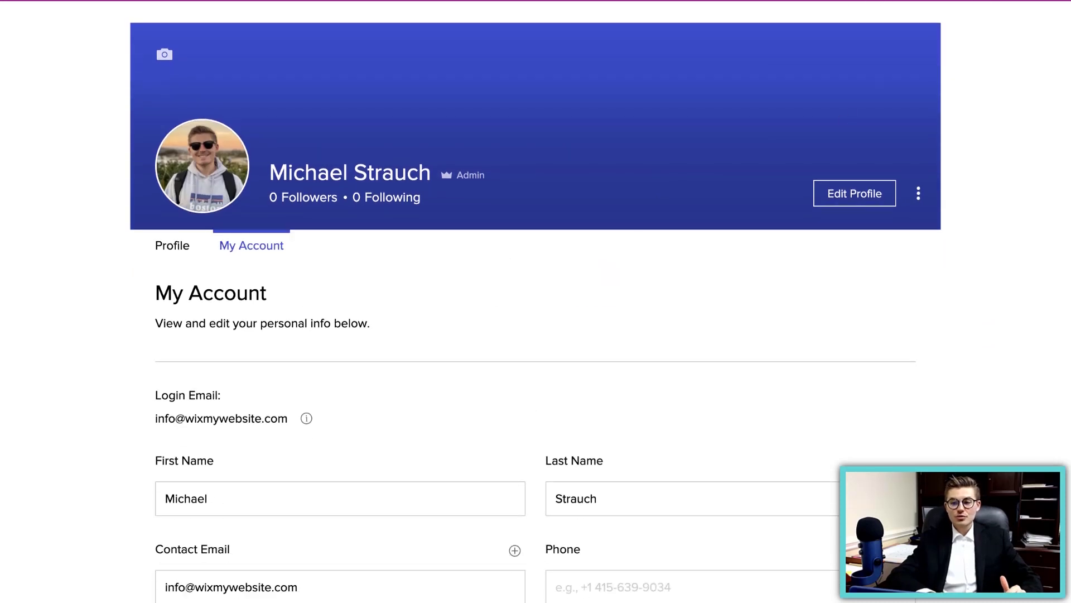
pyautogui.hotkey('ctrl', 'shift', 'p')
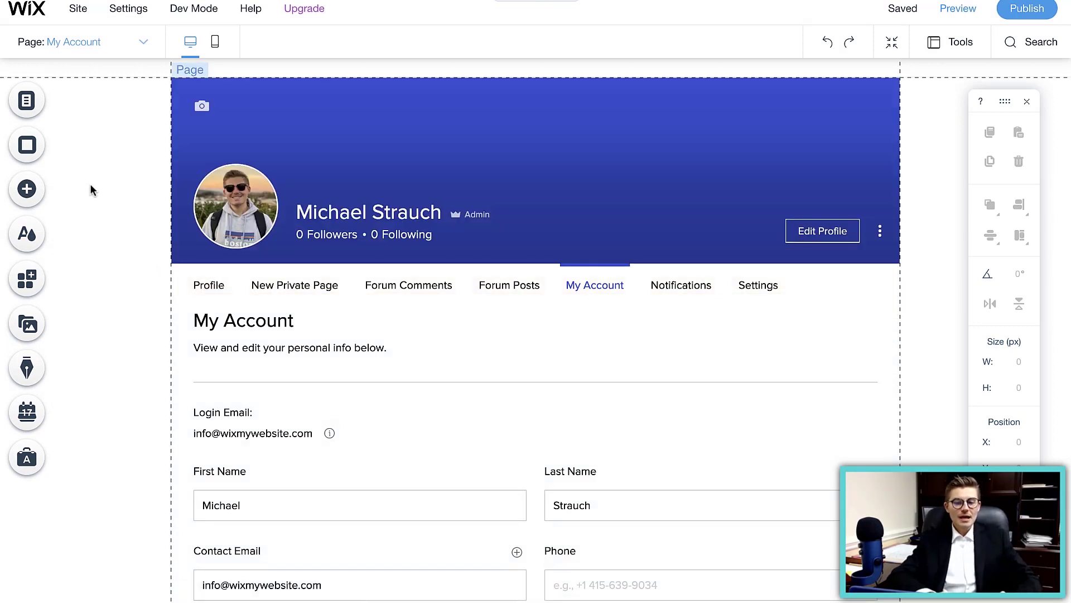
# Step: Look through the Followers, Forum Comments, Forum Posts and Notifications member pages
pyautogui.click(27, 101)
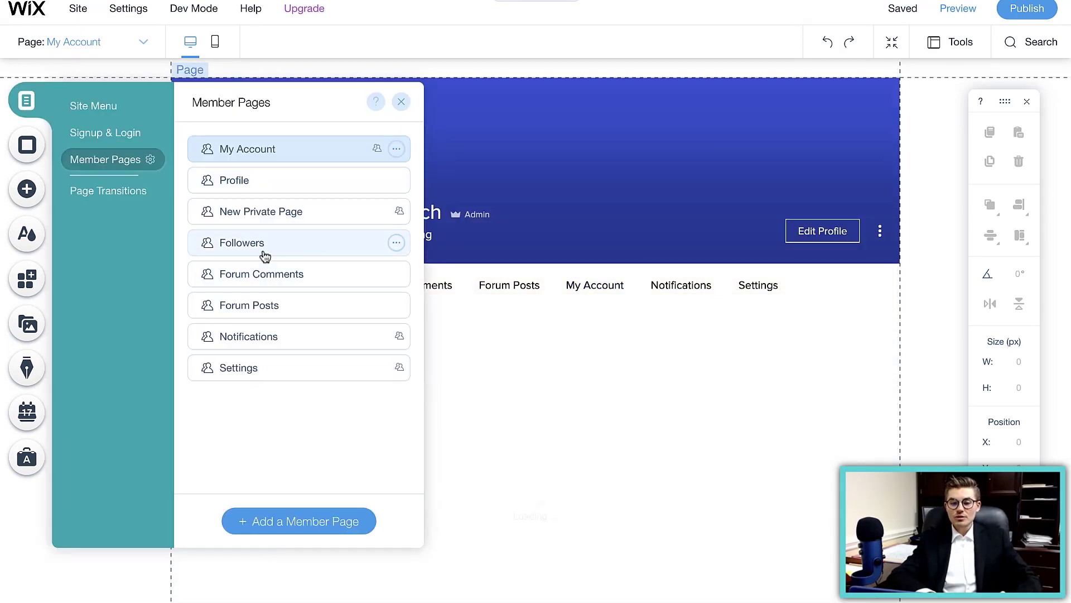
pyautogui.click(265, 255)
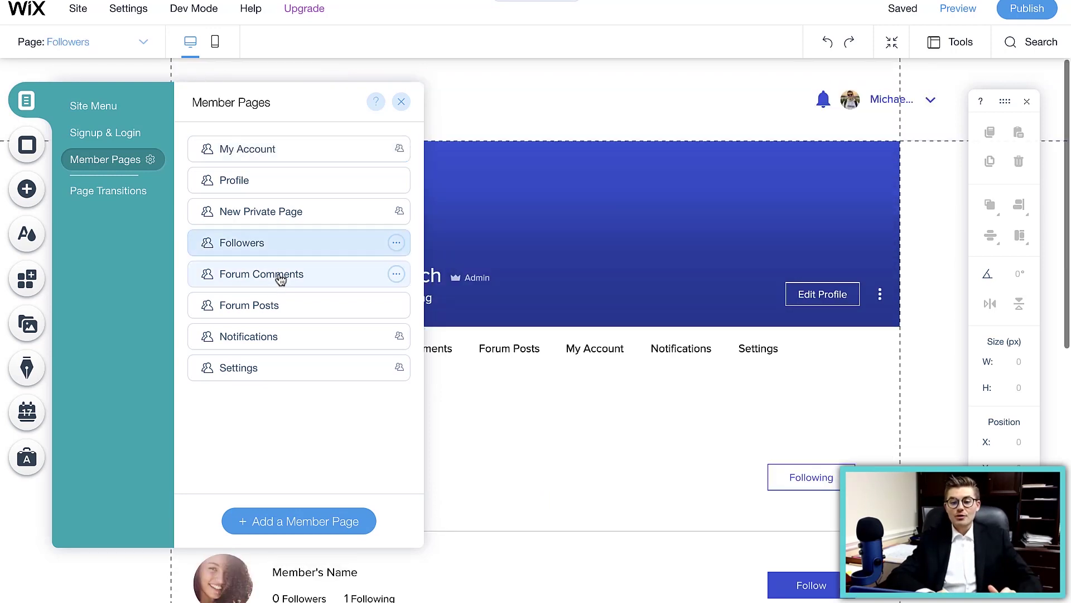
pyautogui.click(281, 279)
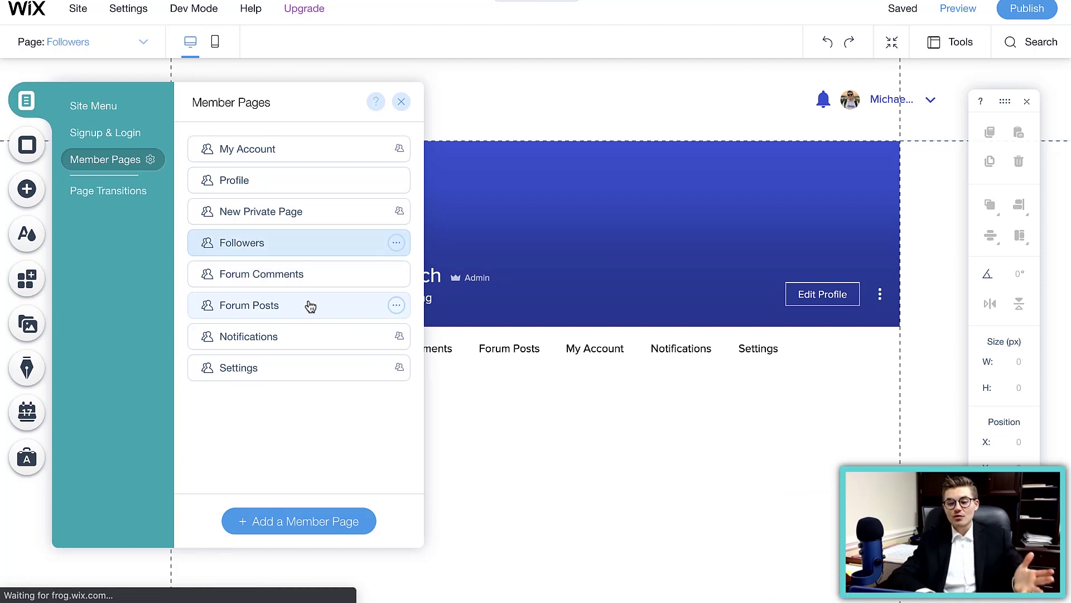
pyautogui.click(310, 306)
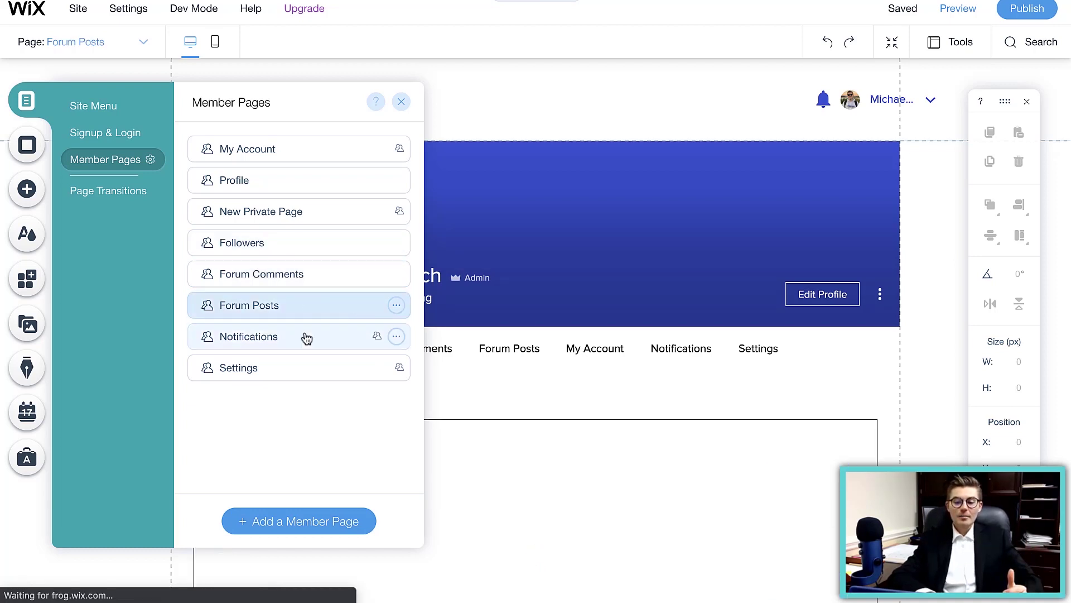
pyautogui.click(286, 348)
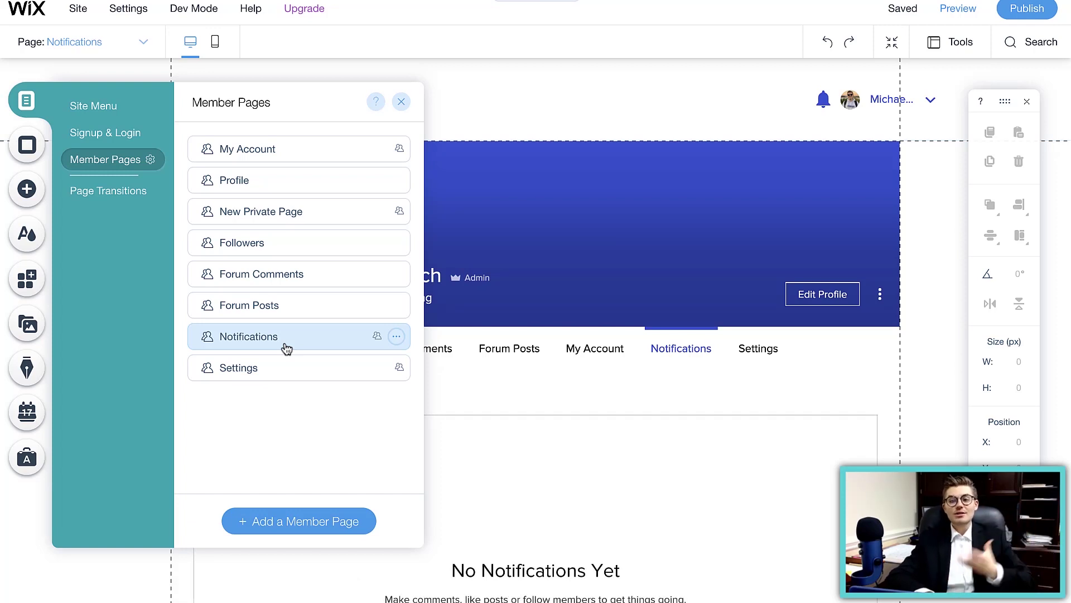
# Step: Open the Settings member page and review its forum notification options for likes, comments, follows and general activity
pyautogui.click(274, 377)
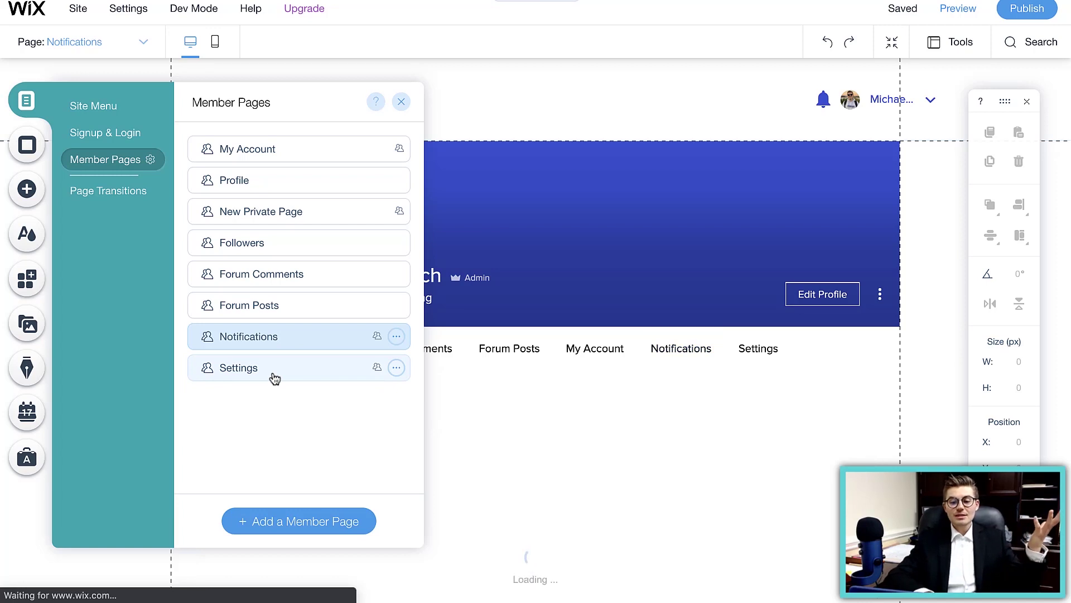
pyautogui.click(402, 102)
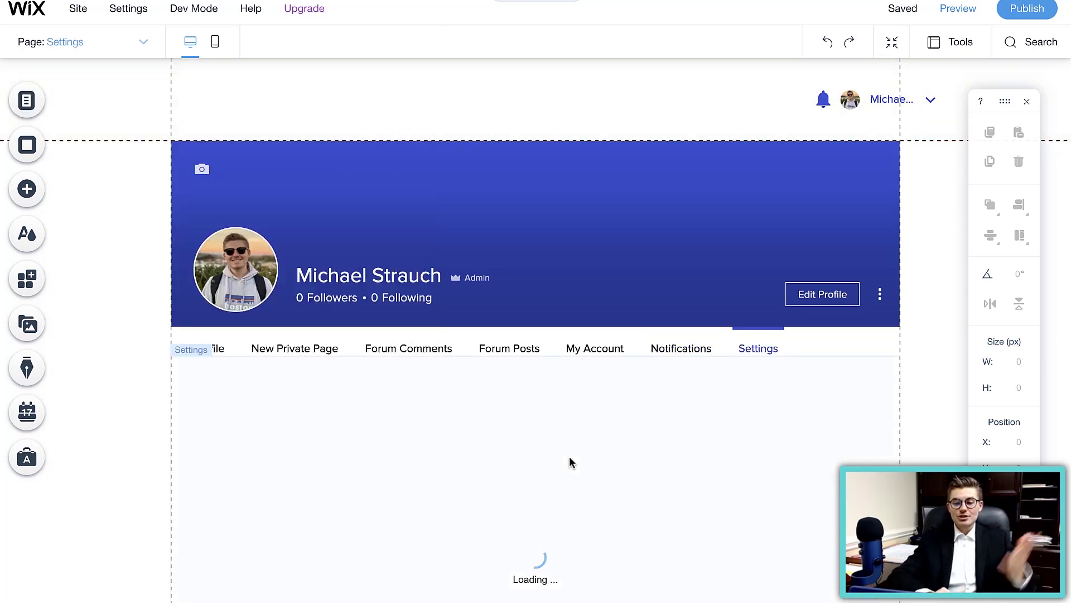
pyautogui.scroll(-5, 570, 457)
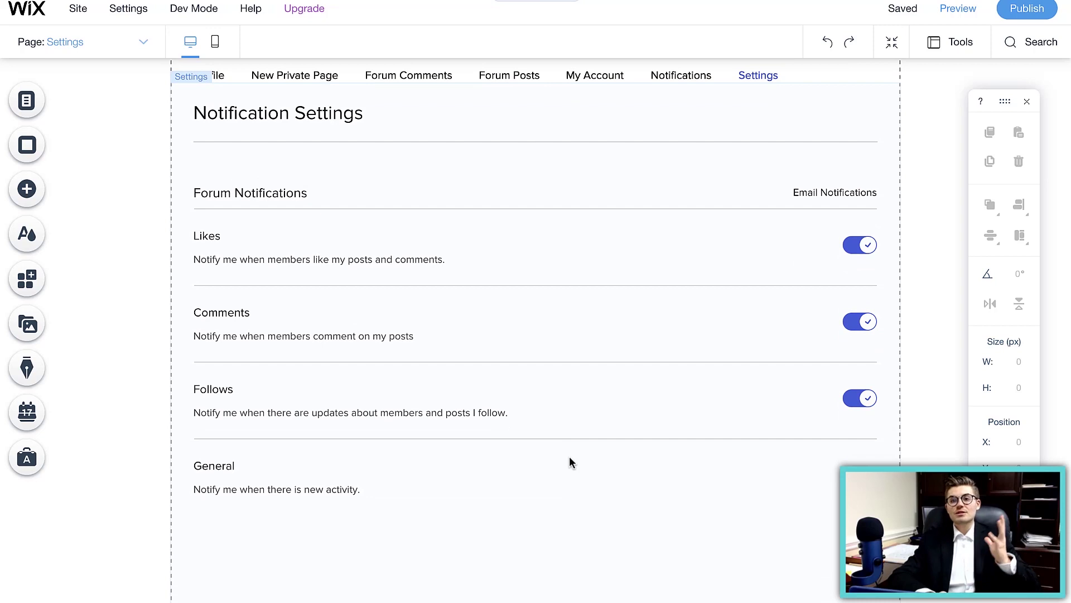
pyautogui.scroll(1, 569, 457)
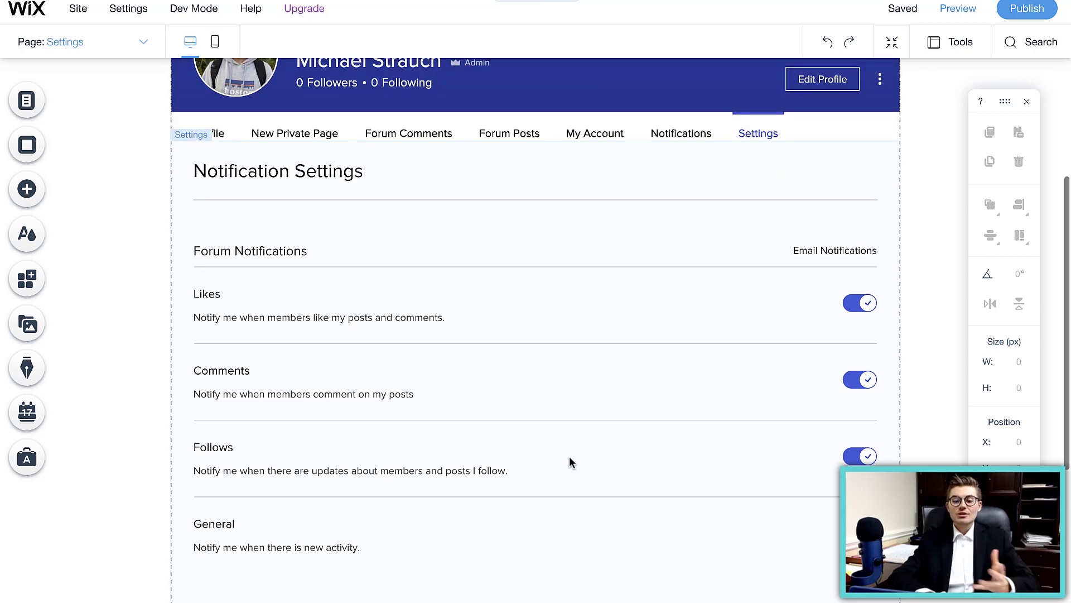
pyautogui.scroll(4, 570, 459)
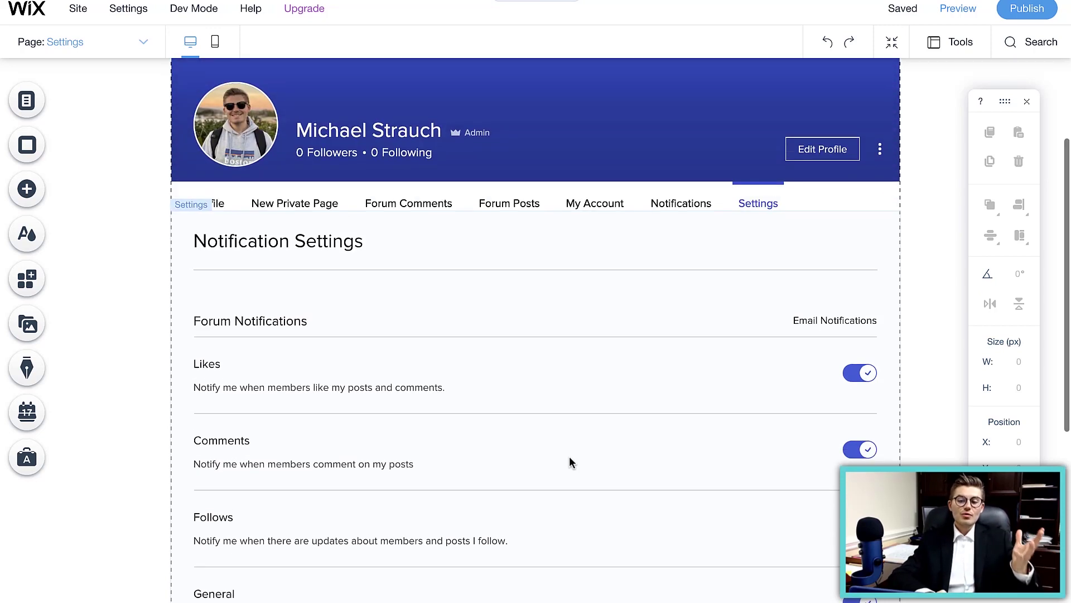